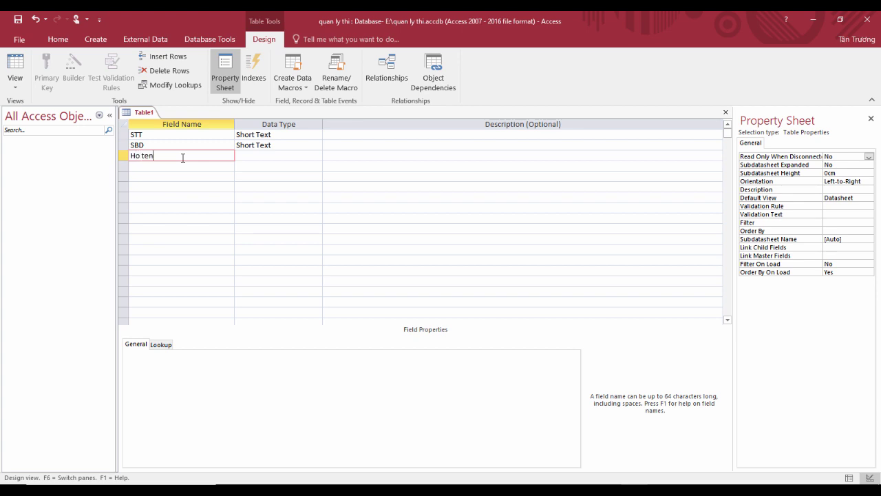
# Step: Rename the Ho ten field to Ho_ten and add the Ngay_sinh and Truong fields
pyautogui.click(244, 154)
pyautogui.click(141, 156)
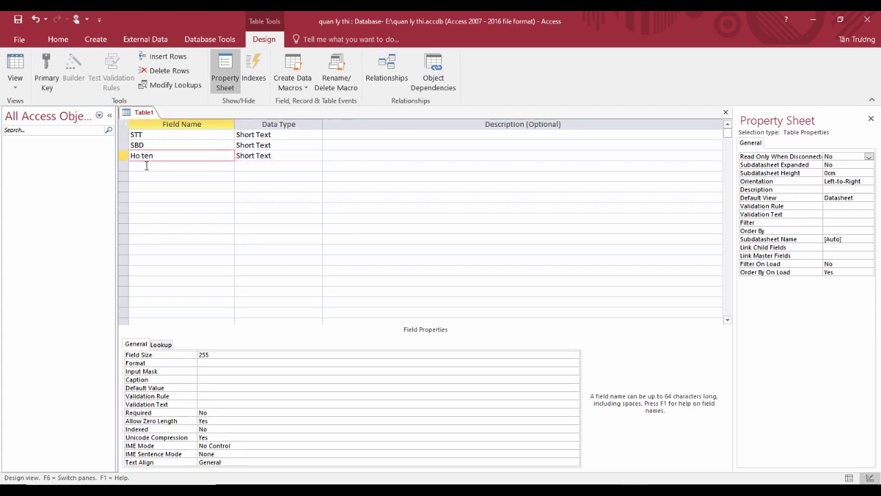
pyautogui.press('BackSpace')
pyautogui.write('_')
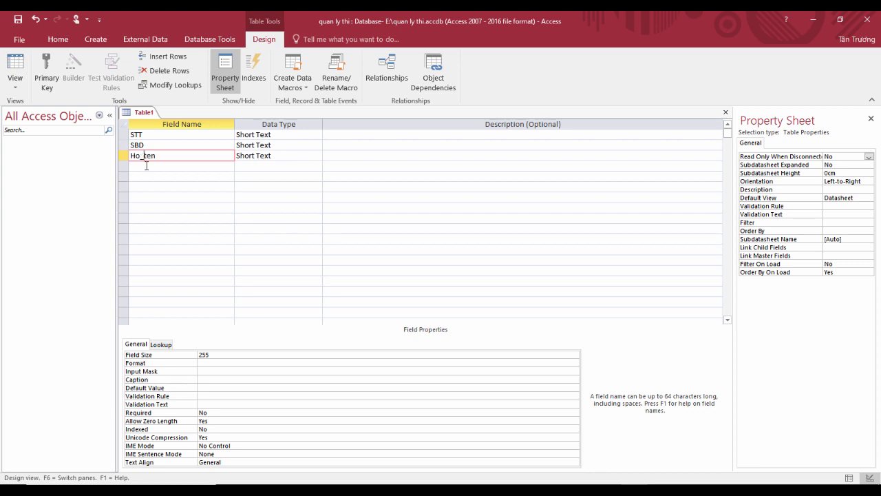
pyautogui.click(259, 156)
pyautogui.click(207, 163)
pyautogui.write('Ngay_sinh')
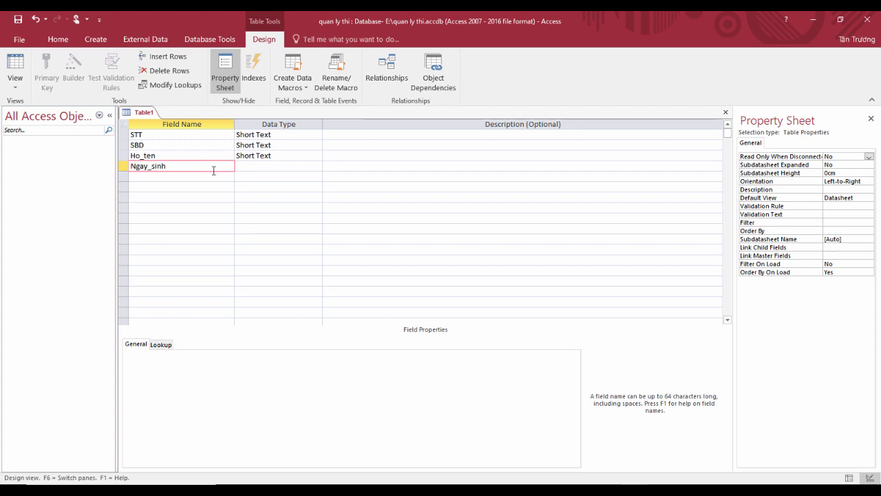
pyautogui.click(211, 177)
pyautogui.write('Truong')
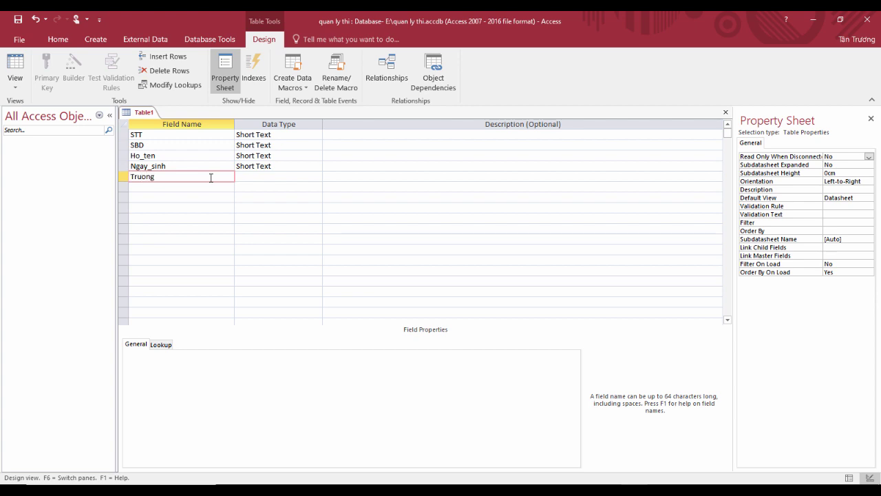
pyautogui.click(202, 137)
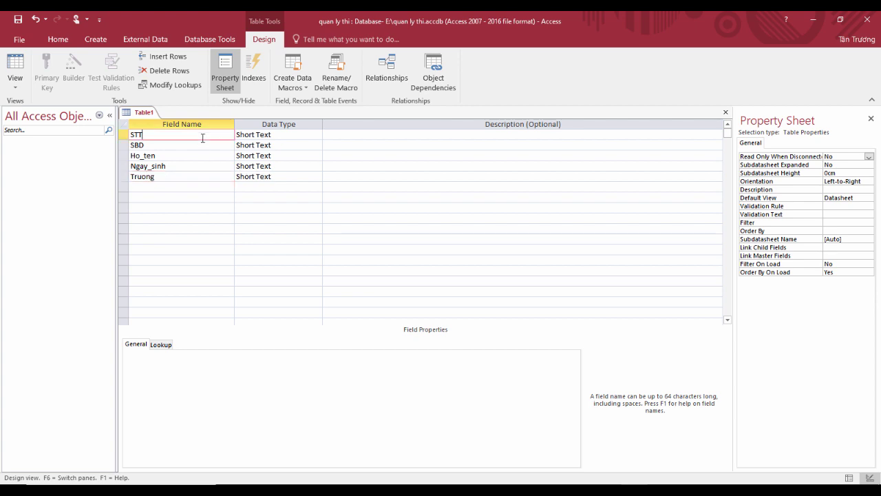
# Step: Set STT to AutoNumber and Ngay_sinh to Date/Time, then select Ho_ten's caption
pyautogui.click(272, 134)
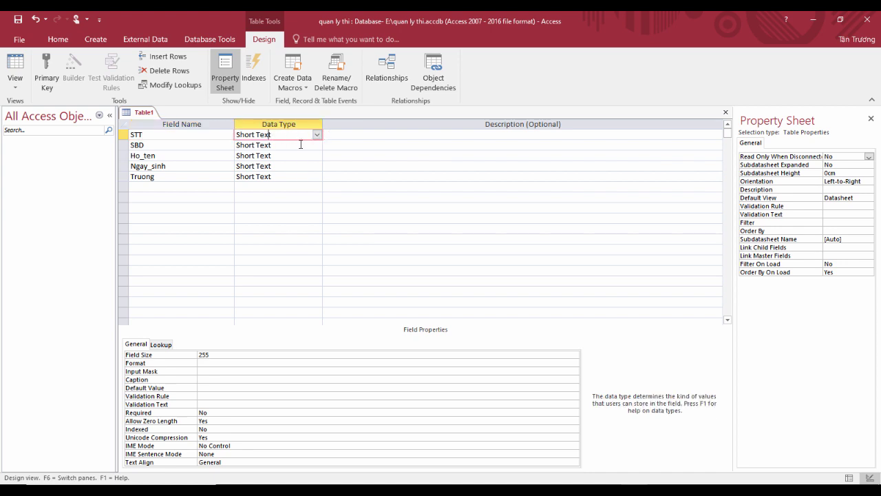
pyautogui.click(317, 134)
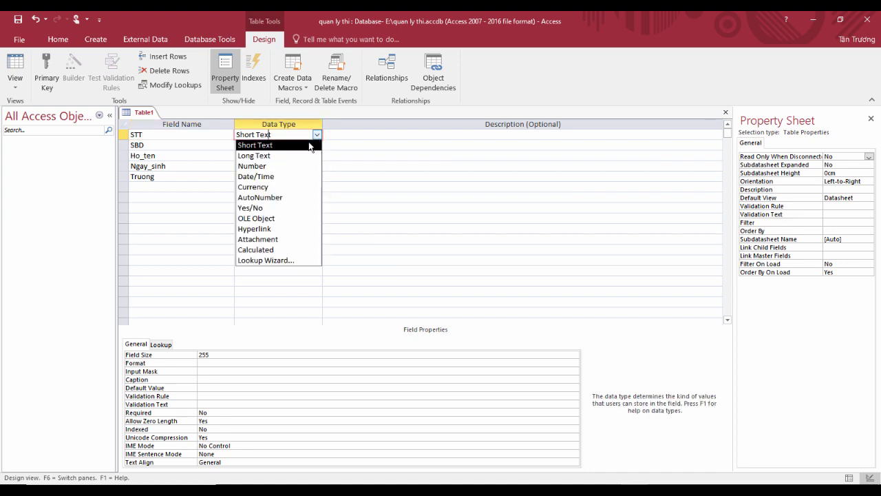
pyautogui.click(292, 197)
pyautogui.click(257, 145)
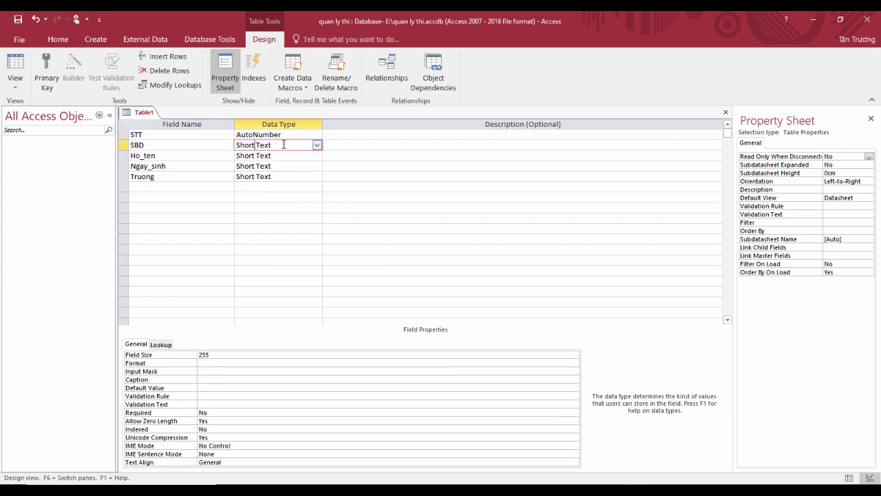
pyautogui.click(275, 156)
pyautogui.click(273, 166)
pyautogui.click(317, 166)
pyautogui.click(298, 206)
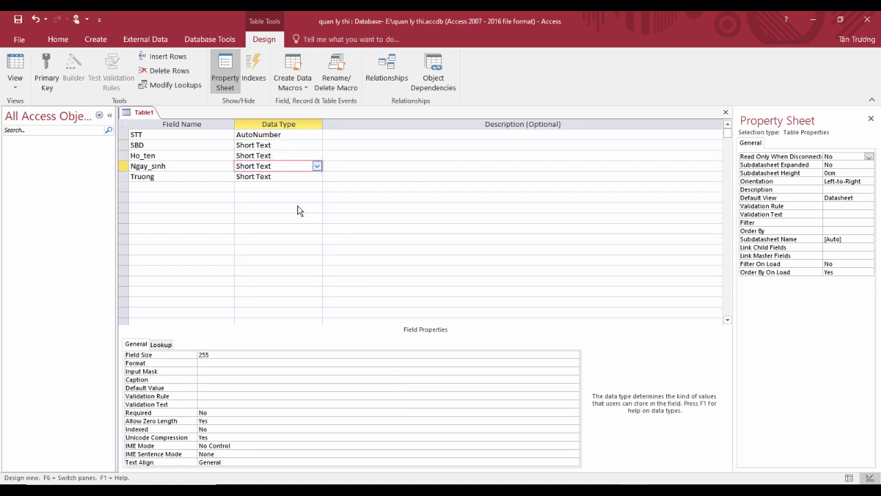
pyautogui.click(260, 178)
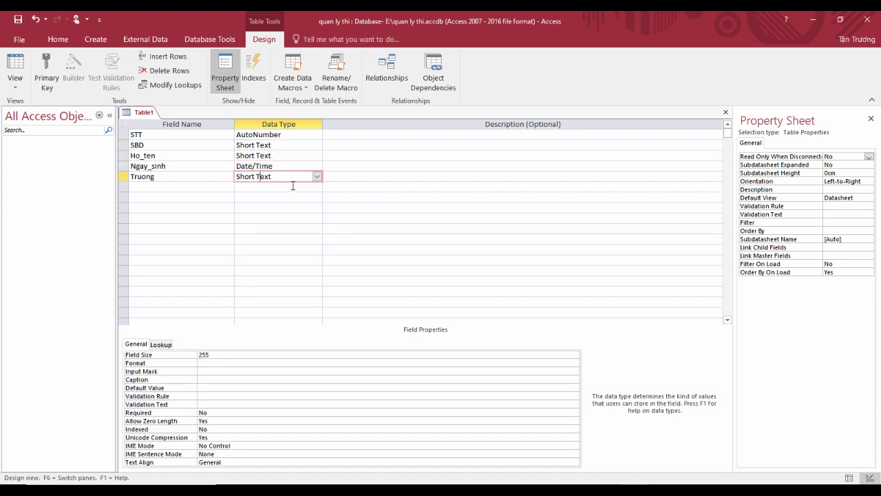
pyautogui.click(272, 147)
pyautogui.click(277, 155)
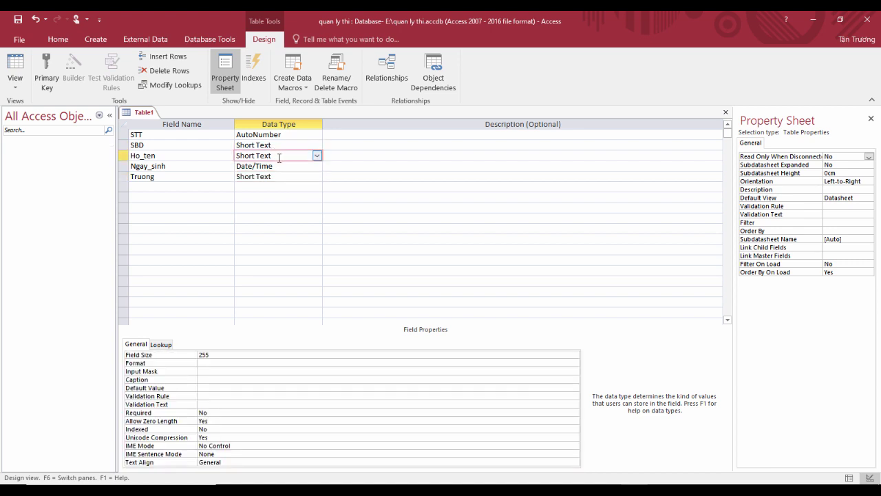
pyautogui.click(238, 378)
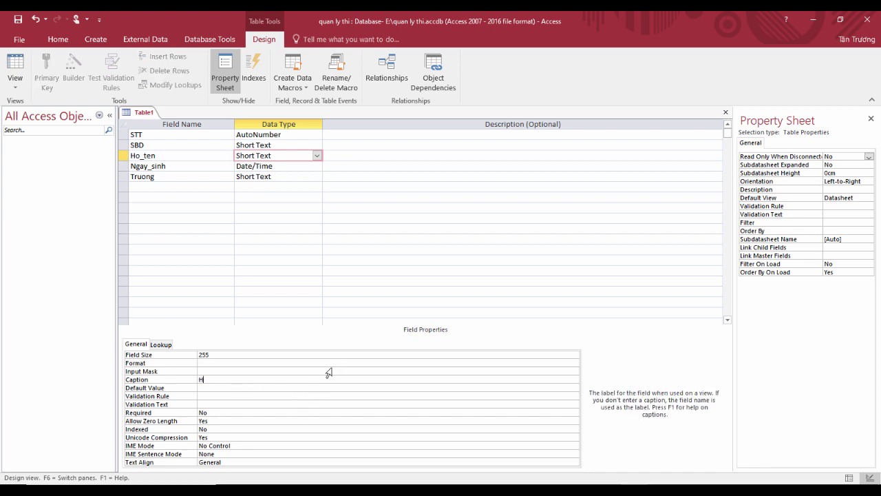
# Step: Caption Ho_ten, Ngay_sinh and Truong as 'Họ tên thí sinh', 'Ngày sinh' and 'Trường'
pyautogui.write('Họ tên thí sinh')
pyautogui.click(174, 168)
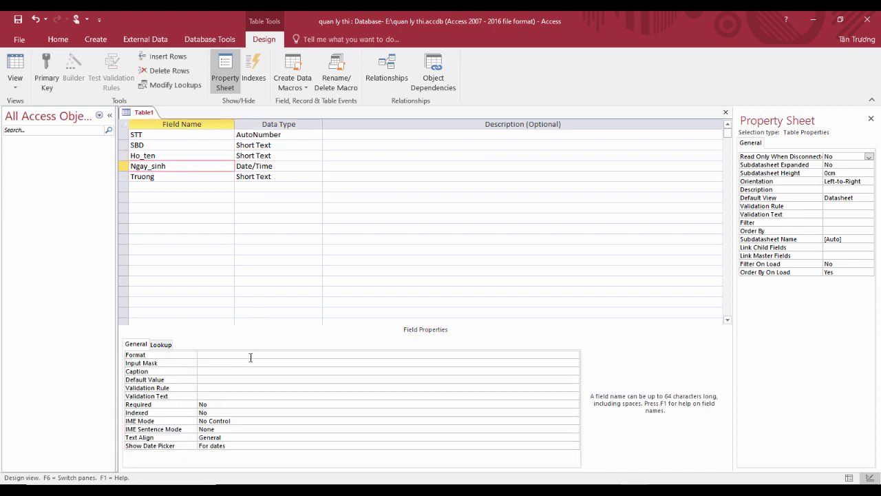
pyautogui.click(220, 370)
pyautogui.write('Ngày sinh')
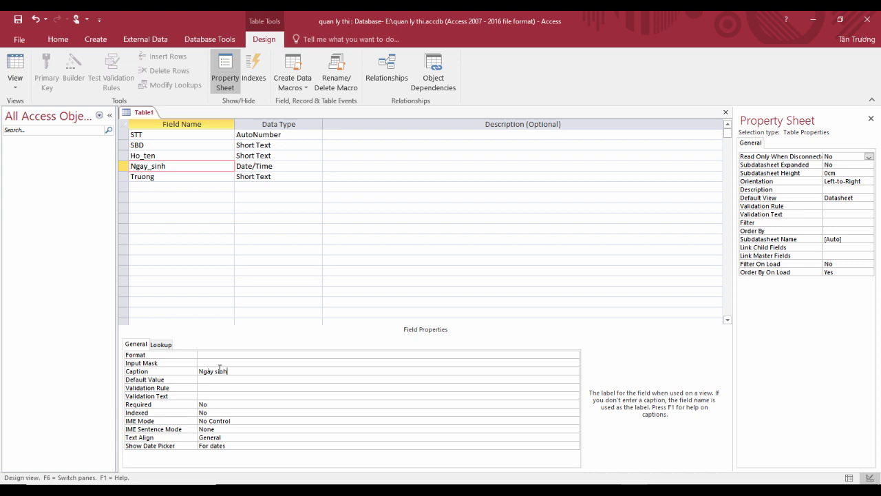
pyautogui.click(181, 177)
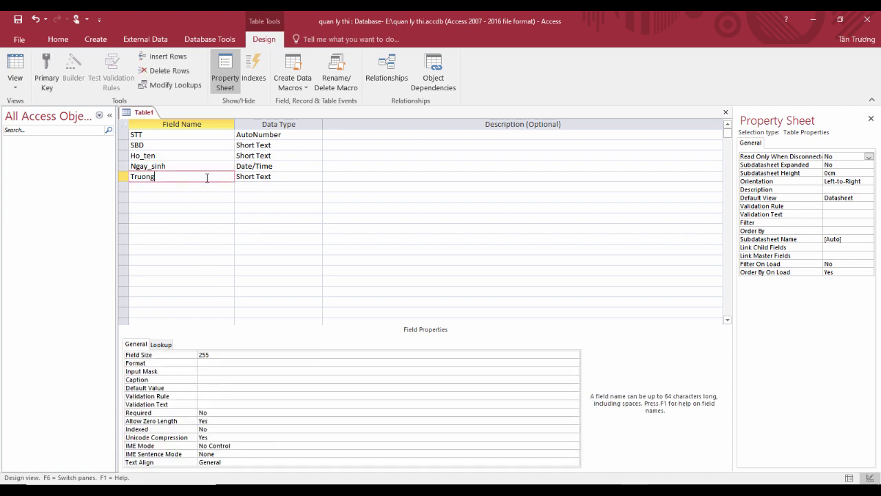
pyautogui.click(214, 380)
pyautogui.write('Trường')
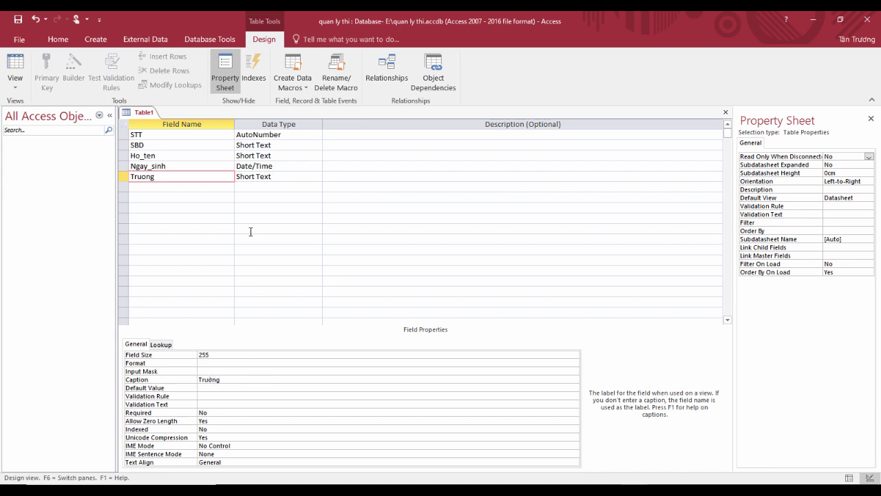
# Step: Make SBD the primary key and save the table as THI SINH
pyautogui.click(209, 157)
pyautogui.click(198, 147)
pyautogui.click(46, 77)
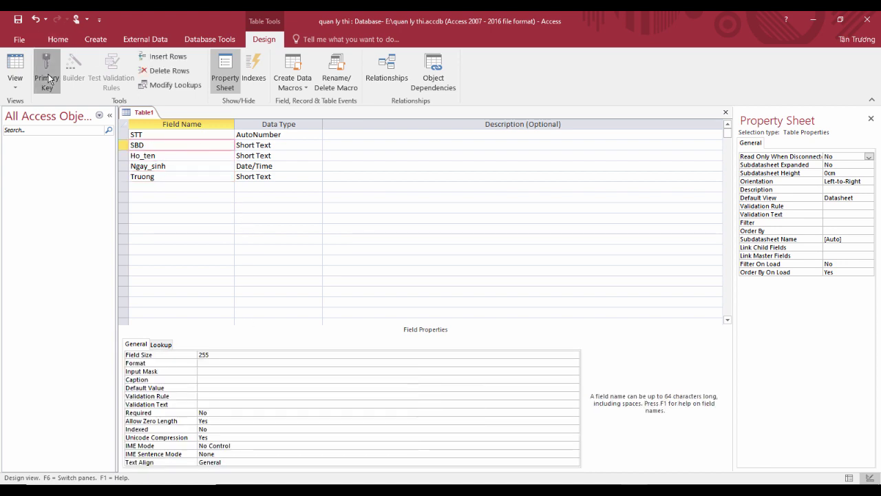
pyautogui.click(18, 19)
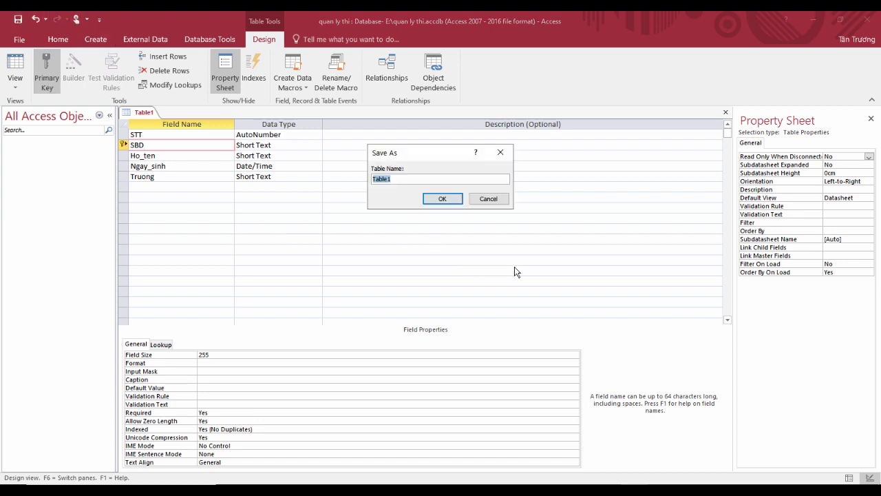
pyautogui.write('THI SINH')
pyautogui.click(443, 200)
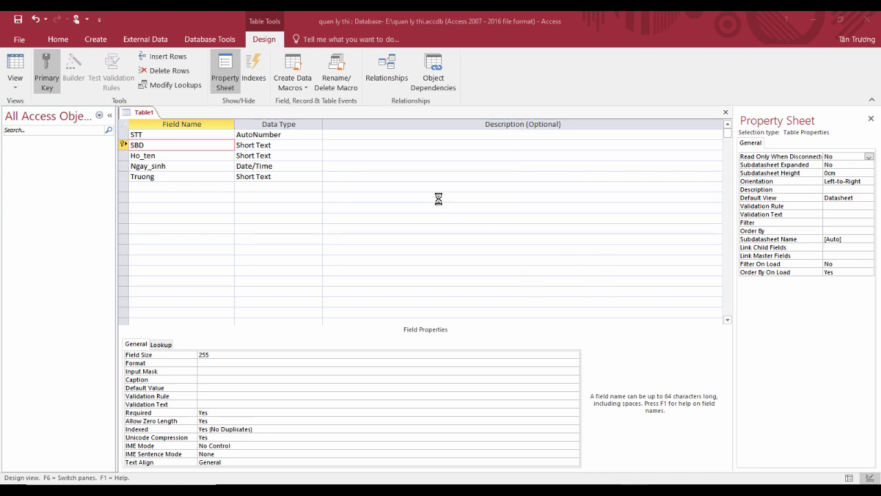
pyautogui.click(91, 42)
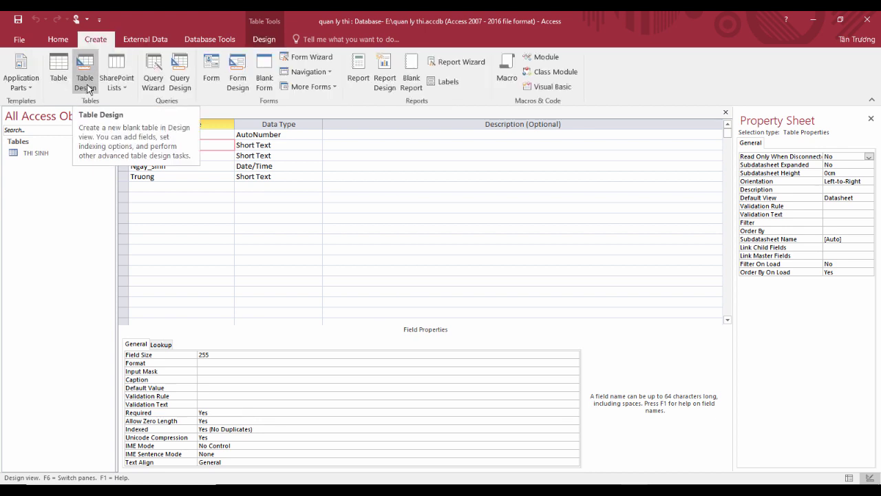
# Step: Create a new table design with the fields STT, SBD and Phach
pyautogui.click(92, 80)
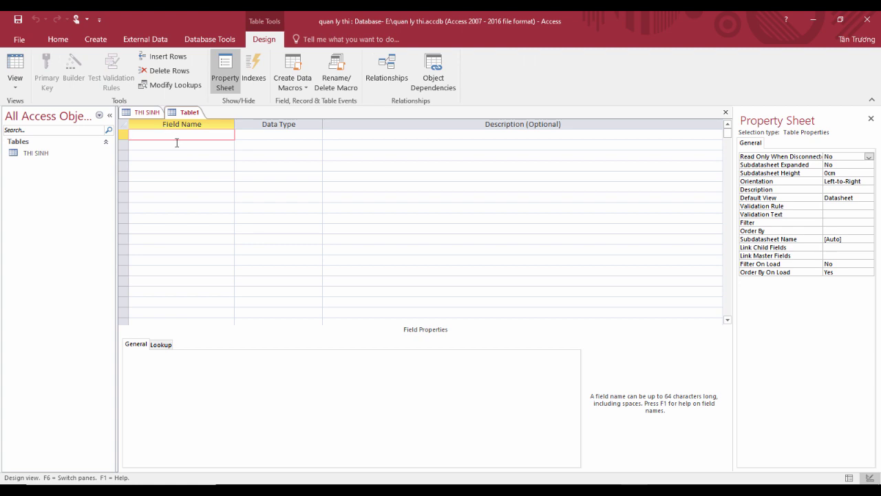
pyautogui.write('STT')
pyautogui.click(180, 146)
pyautogui.write('SBD')
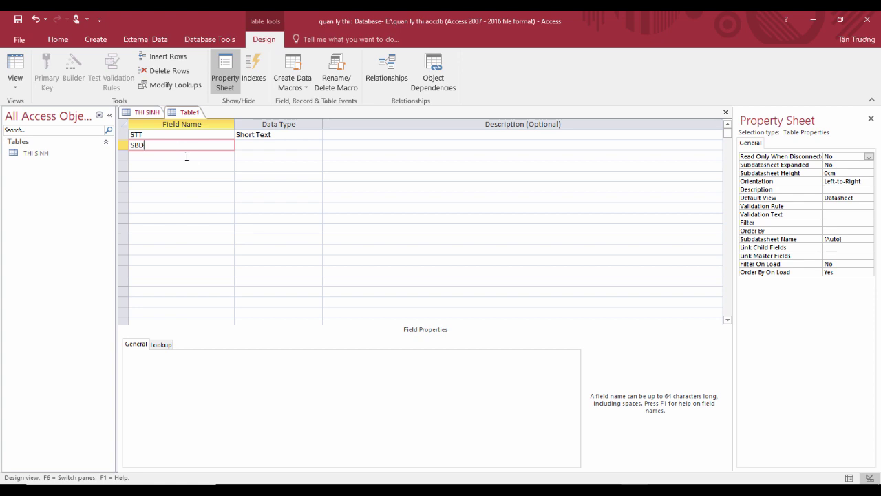
pyautogui.click(184, 157)
pyautogui.write('Phac')
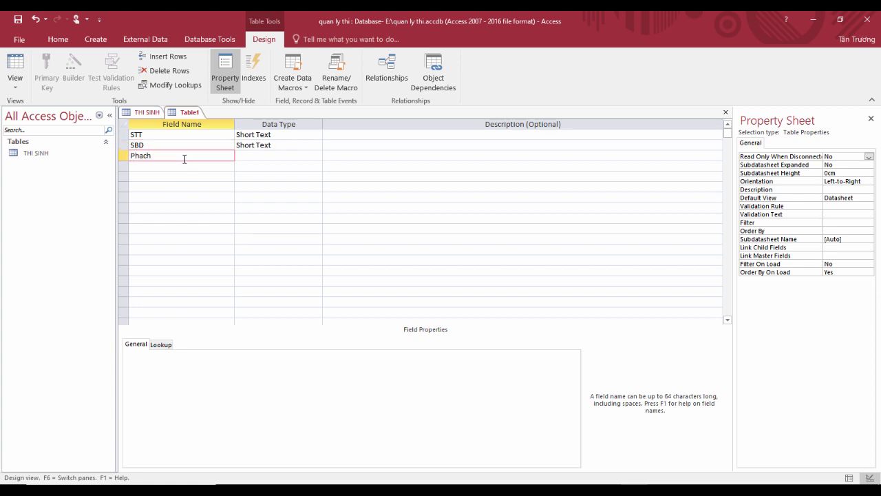
pyautogui.write('h')
pyautogui.click(244, 154)
# Step: Set STT to AutoNumber and keep SBD and Phach as Short Text
pyautogui.click(303, 137)
pyautogui.click(316, 134)
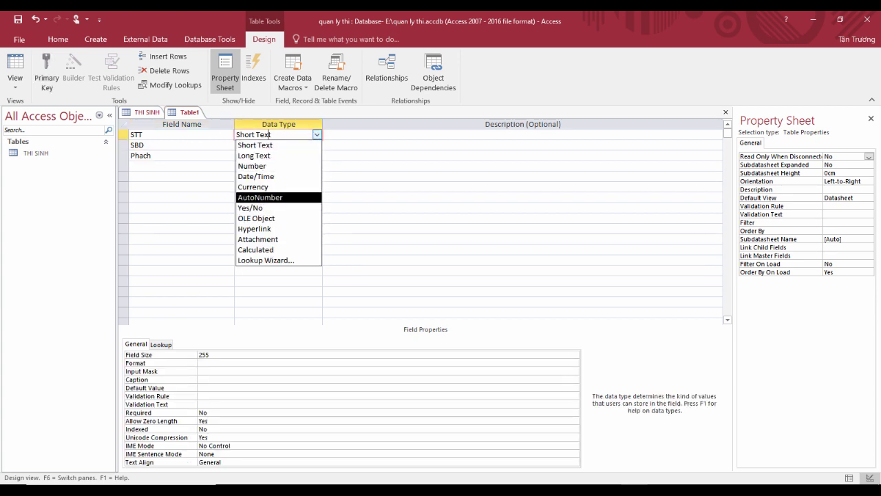
pyautogui.click(263, 201)
pyautogui.click(273, 145)
pyautogui.click(317, 145)
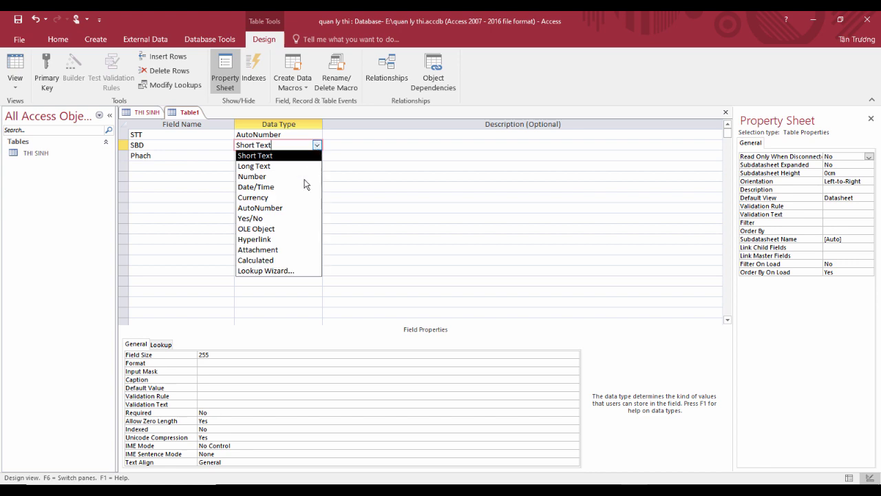
pyautogui.click(271, 156)
pyautogui.click(271, 157)
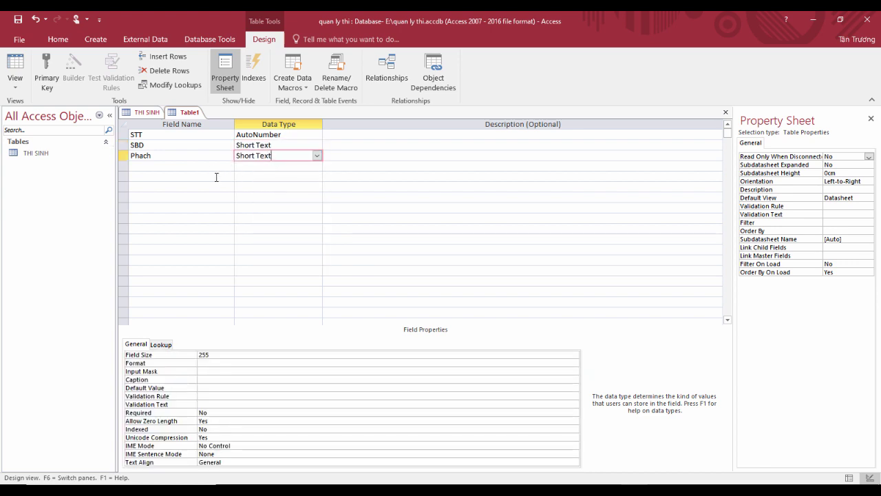
# Step: Make SBD the primary key and caption the Phach field 'Phách'
pyautogui.click(205, 159)
pyautogui.click(212, 145)
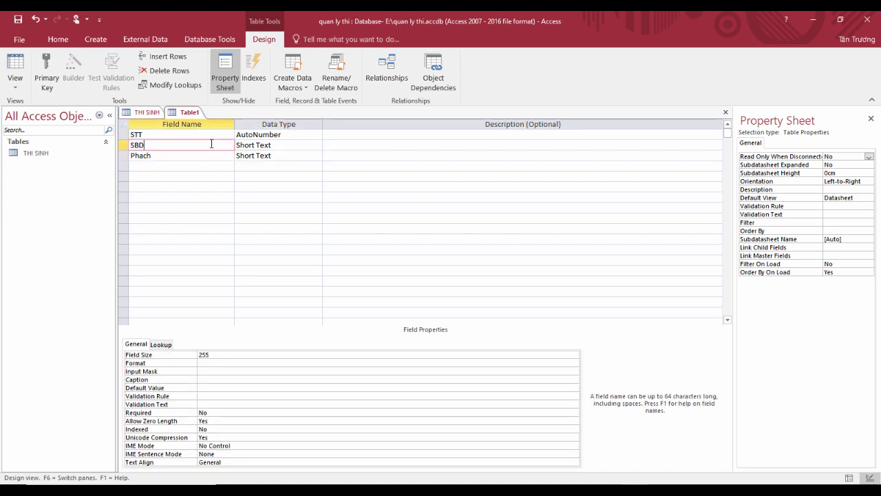
pyautogui.click(47, 63)
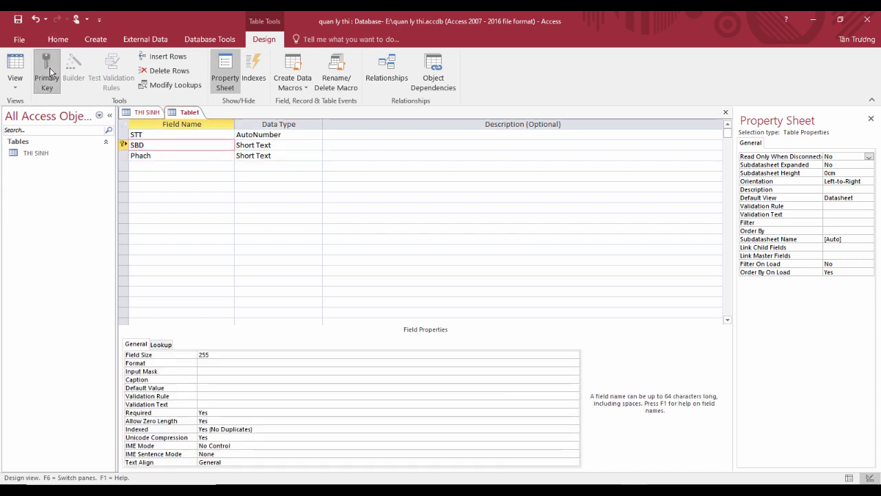
pyautogui.click(194, 159)
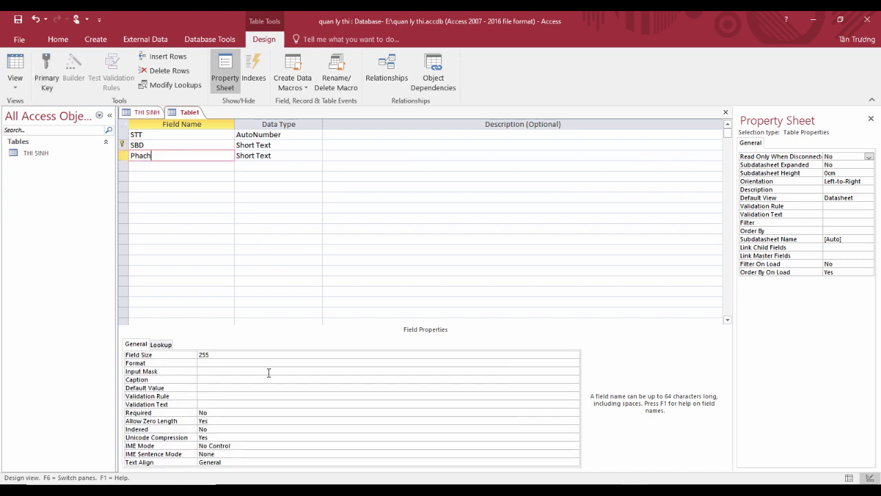
pyautogui.click(245, 372)
pyautogui.click(243, 379)
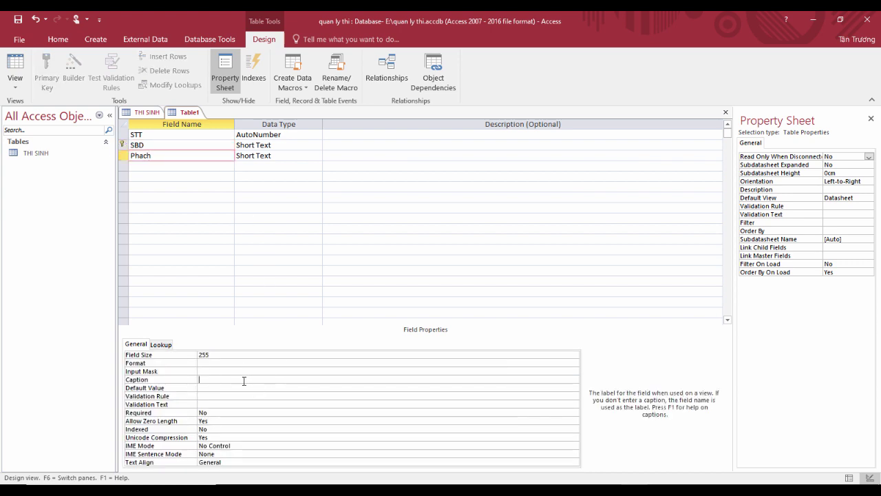
pyautogui.write('Pha')
# Step: Save the table as DANH PHACH
pyautogui.click(18, 20)
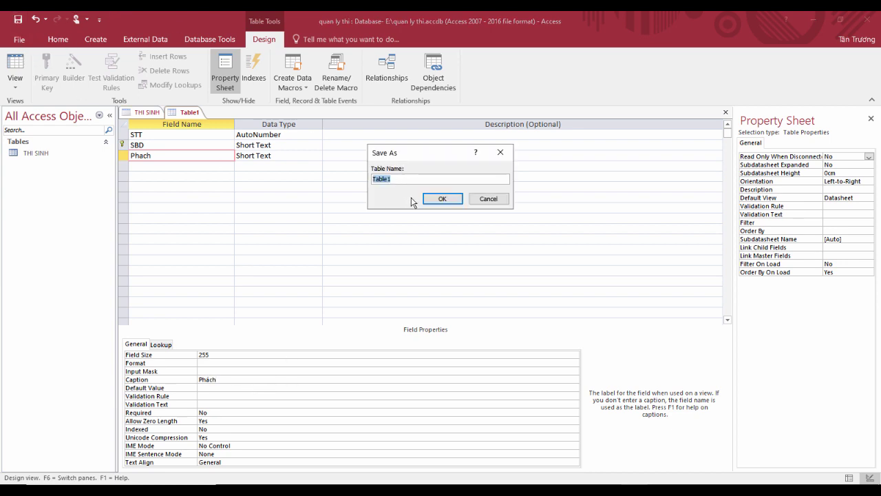
pyautogui.write('DANH PHACH')
pyautogui.click(436, 201)
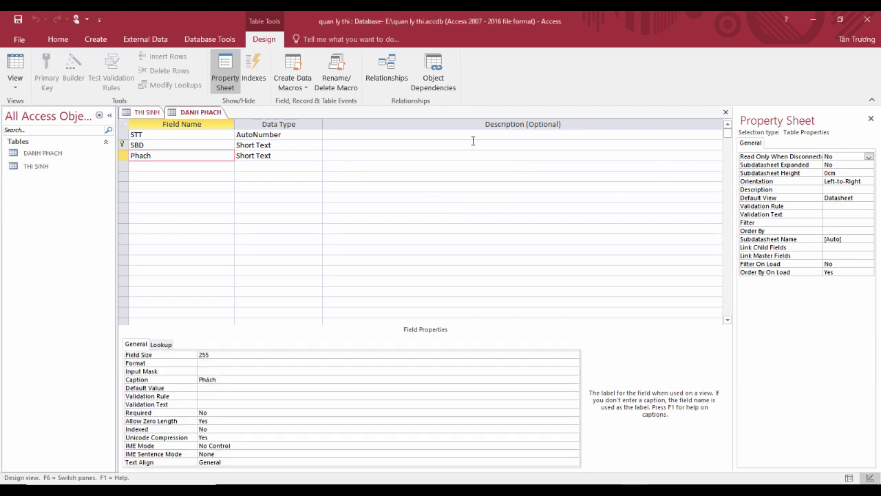
pyautogui.click(95, 39)
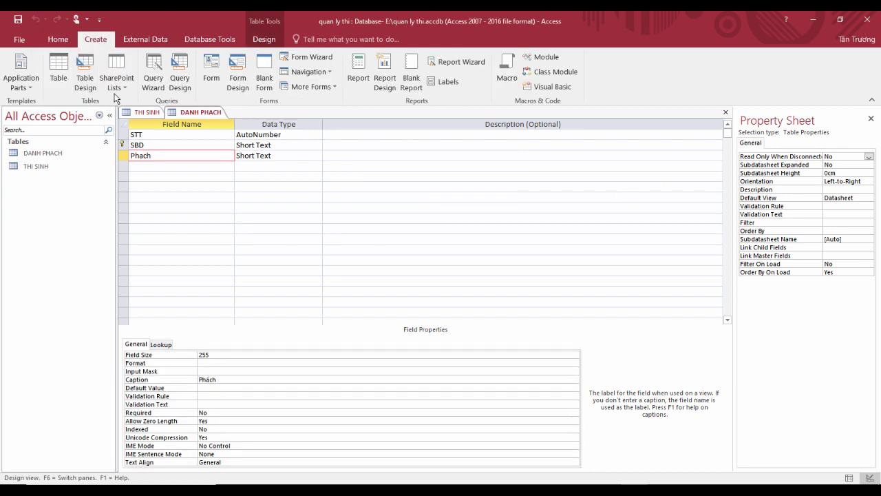
# Step: Create a new table design with the fields STT, Phach and Diem
pyautogui.click(85, 84)
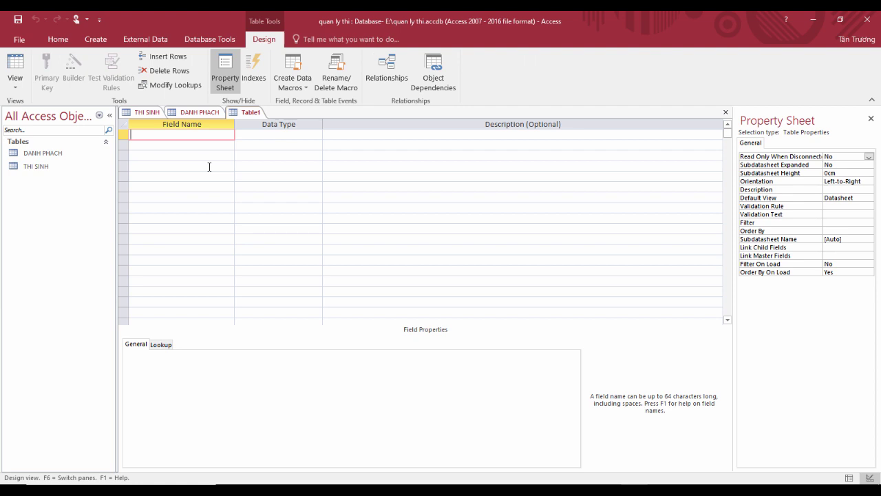
pyautogui.write('STT')
pyautogui.click(204, 146)
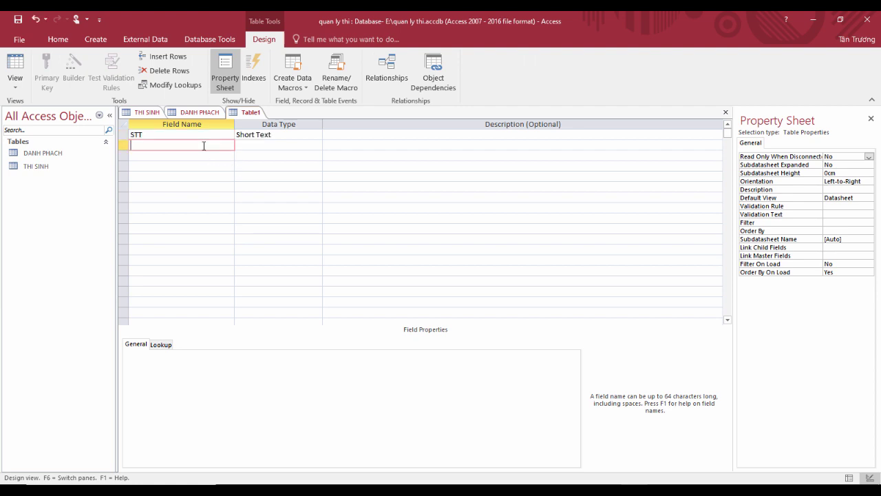
pyautogui.write('Phach')
pyautogui.click(202, 159)
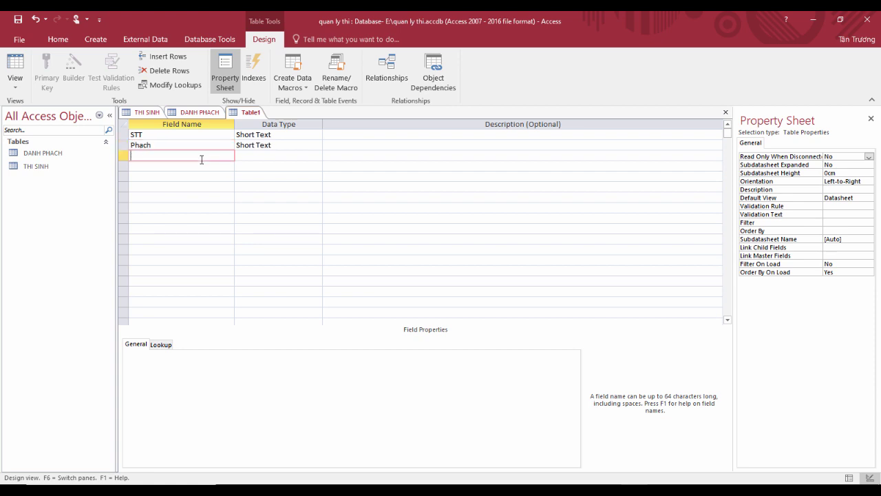
pyautogui.write('Diem')
# Step: Set STT to AutoNumber and Diem to Number
pyautogui.click(246, 146)
pyautogui.click(311, 134)
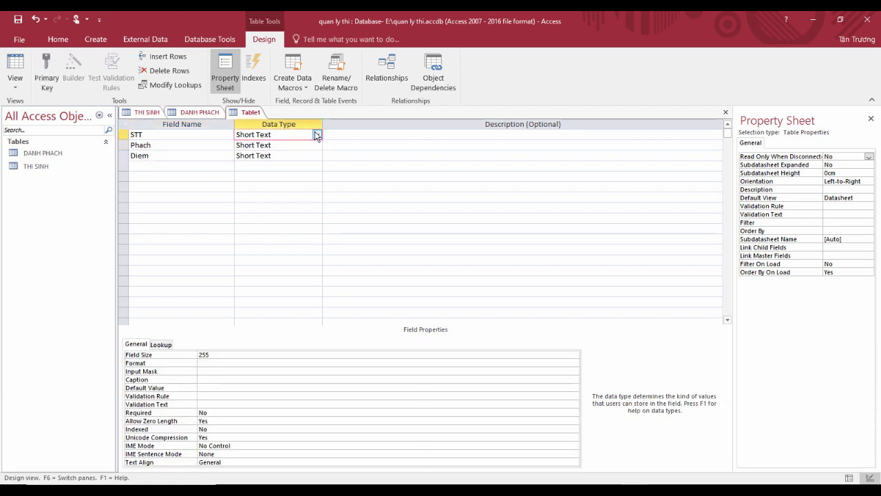
pyautogui.click(317, 134)
pyautogui.click(260, 196)
pyautogui.click(301, 145)
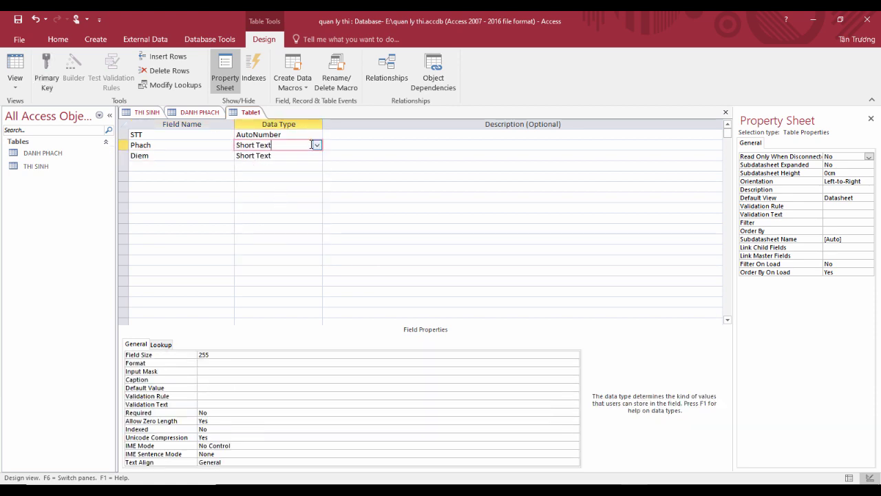
pyautogui.click(292, 156)
pyautogui.click(316, 155)
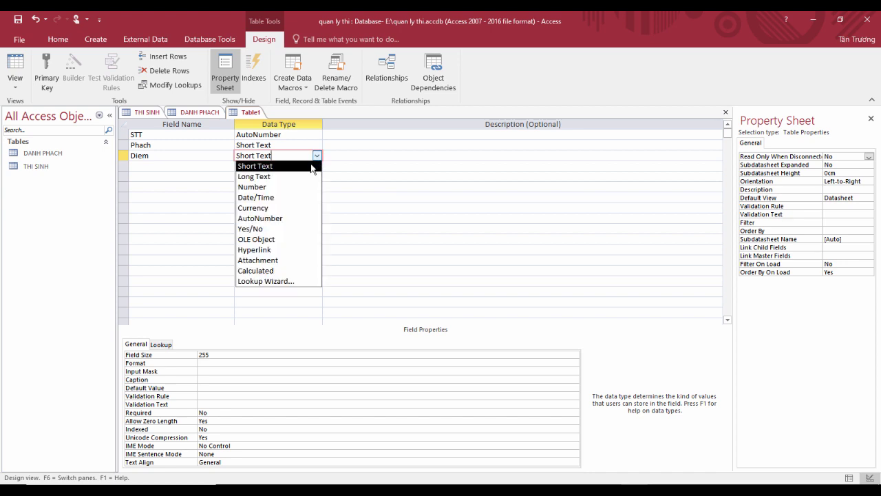
pyautogui.click(292, 188)
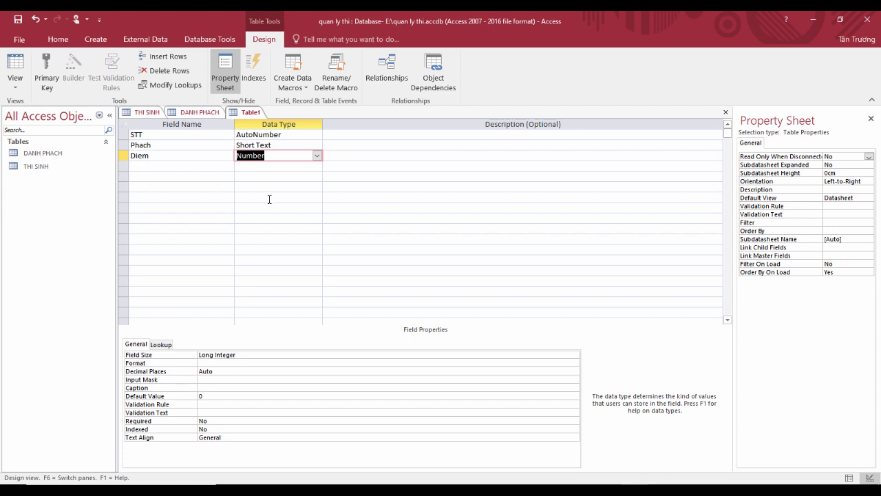
# Step: Caption Phach as 'Phách' and Diem as 'Điểm'
pyautogui.click(259, 144)
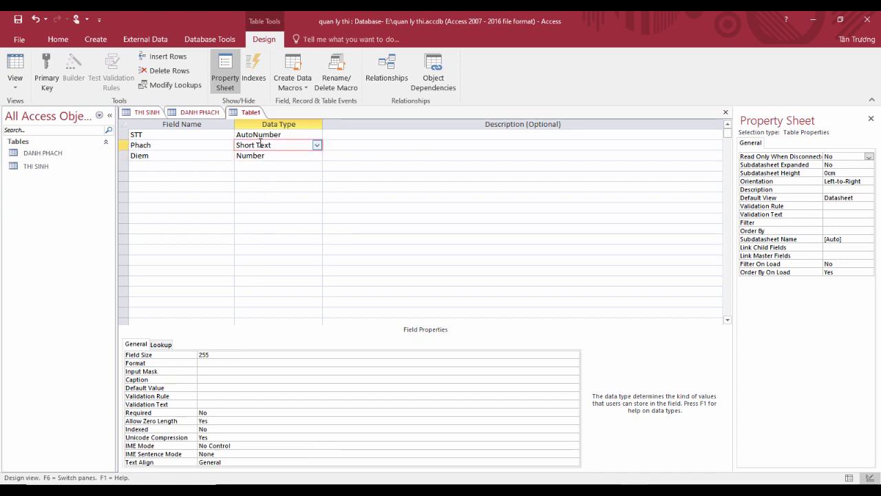
pyautogui.click(209, 378)
pyautogui.write('Phach')
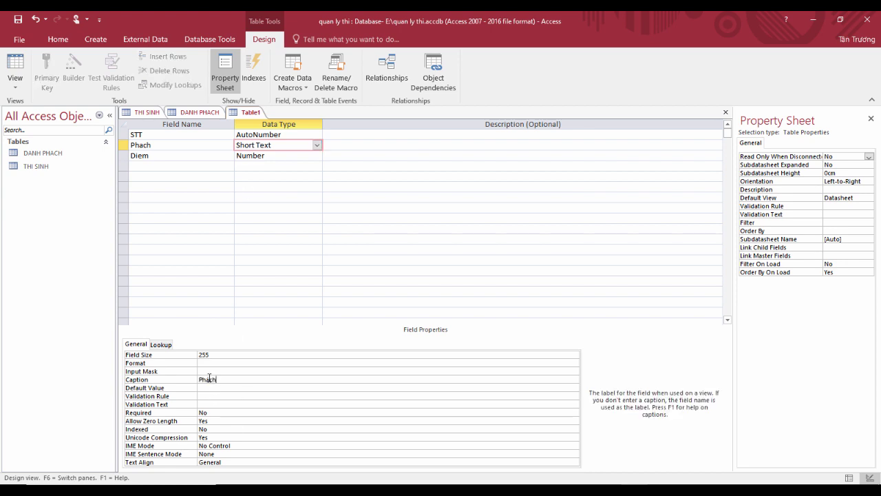
pyautogui.click(267, 155)
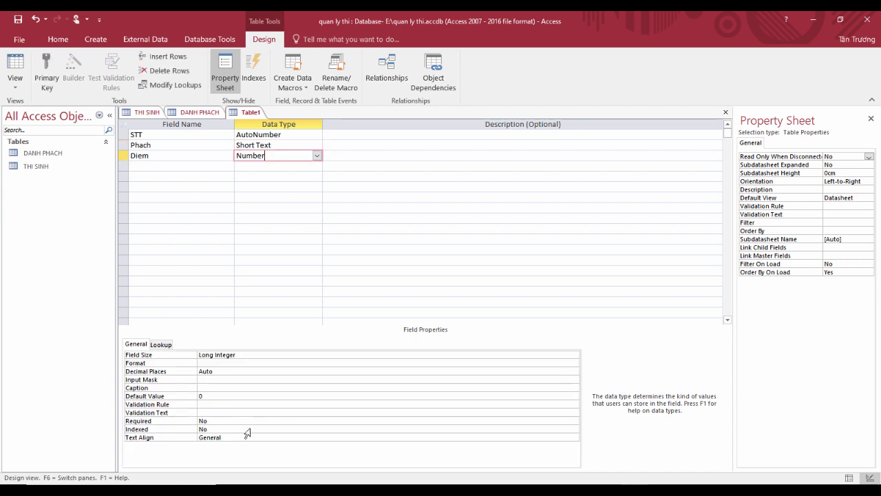
pyautogui.click(217, 387)
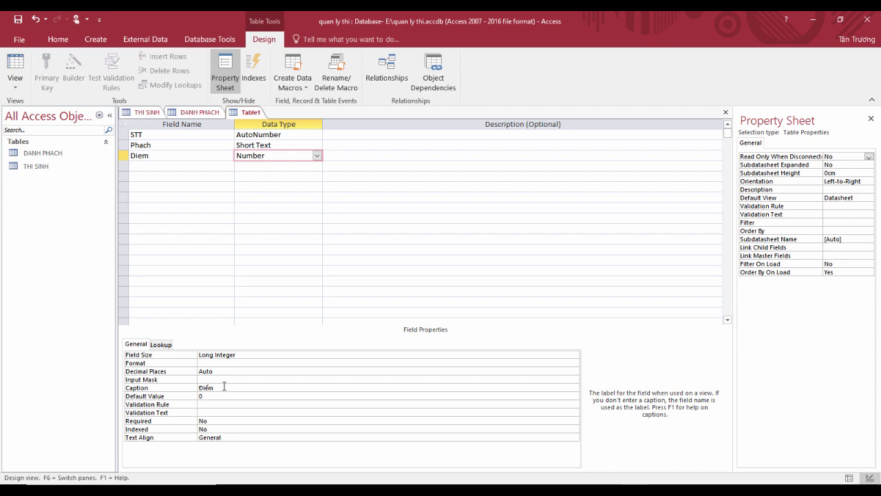
# Step: Make Phach the primary key and save the table as DIEM THI
pyautogui.click(181, 144)
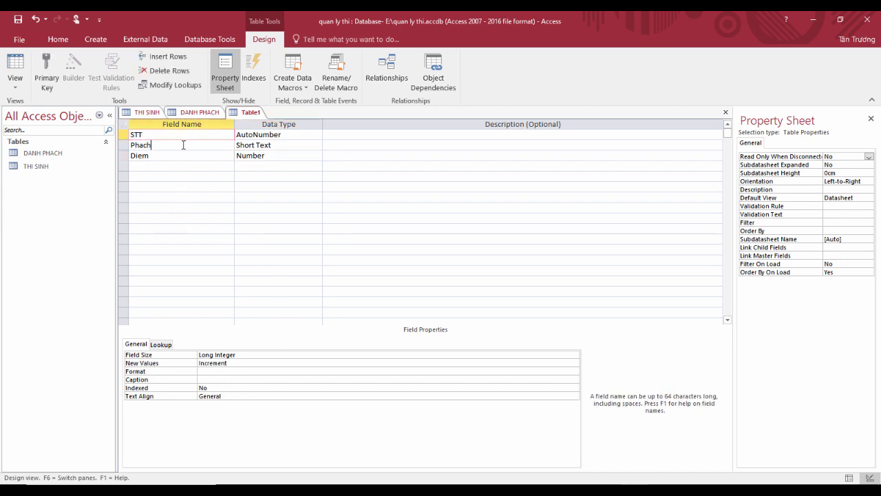
pyautogui.click(55, 68)
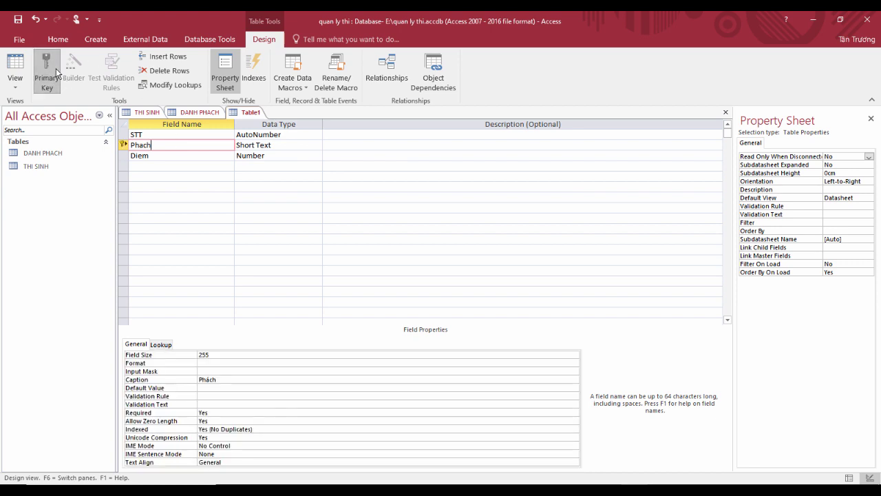
pyautogui.click(18, 20)
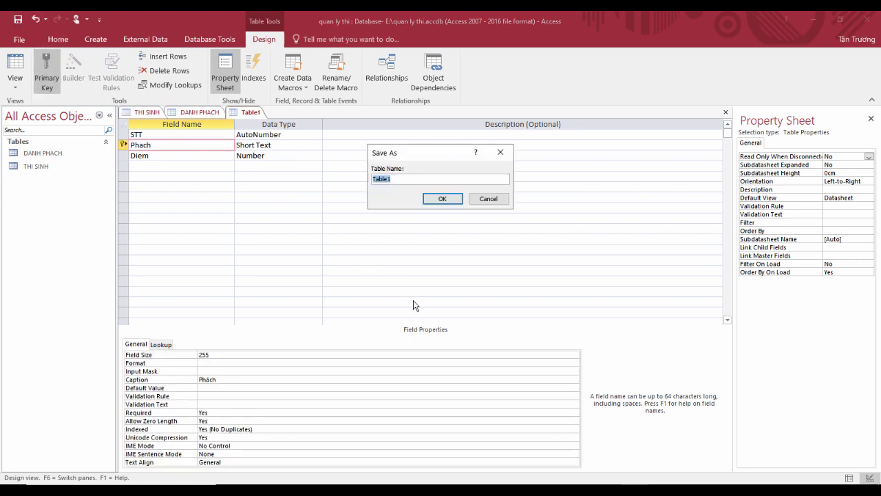
pyautogui.write('DIEM THI')
pyautogui.click(440, 200)
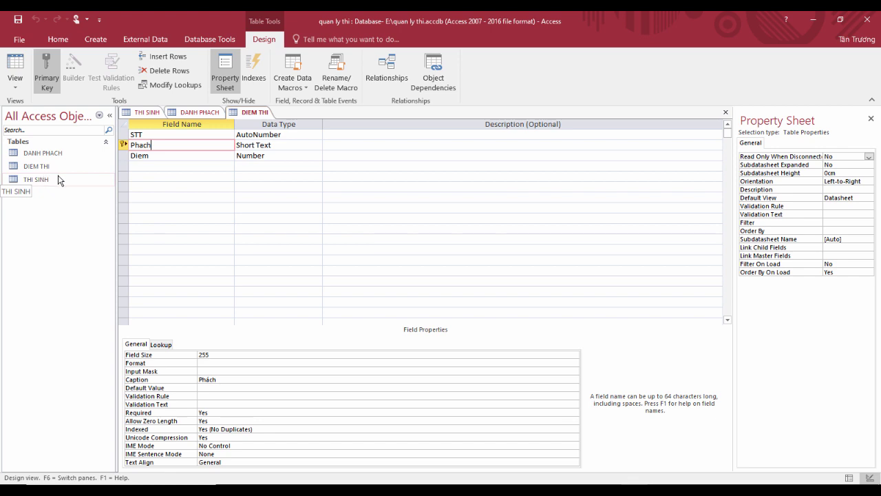
# Step: Close the Property Sheet and the DIEM THI, DANH PHACH and THI SINH tables
pyautogui.click(870, 119)
pyautogui.click(874, 111)
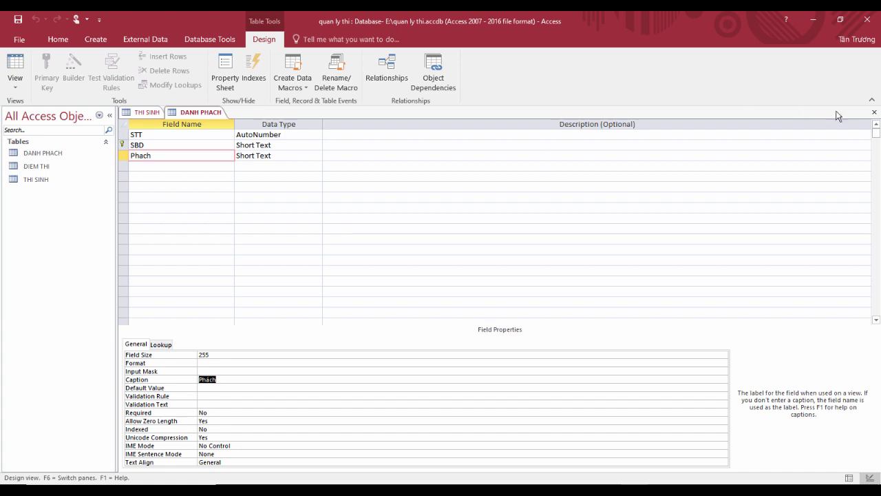
pyautogui.click(874, 111)
pyautogui.click(874, 112)
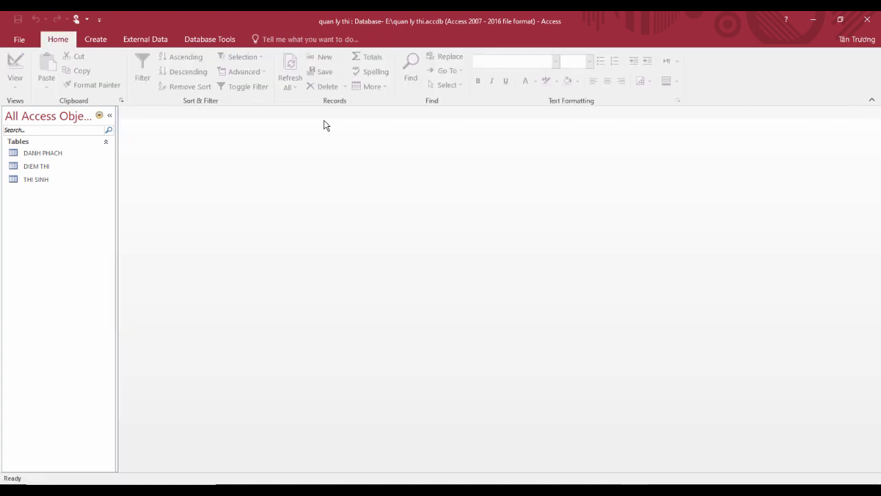
# Step: Add DIEM THI, DANH PHACH and THI SINH to the Relationships view and arrange them
pyautogui.click(206, 39)
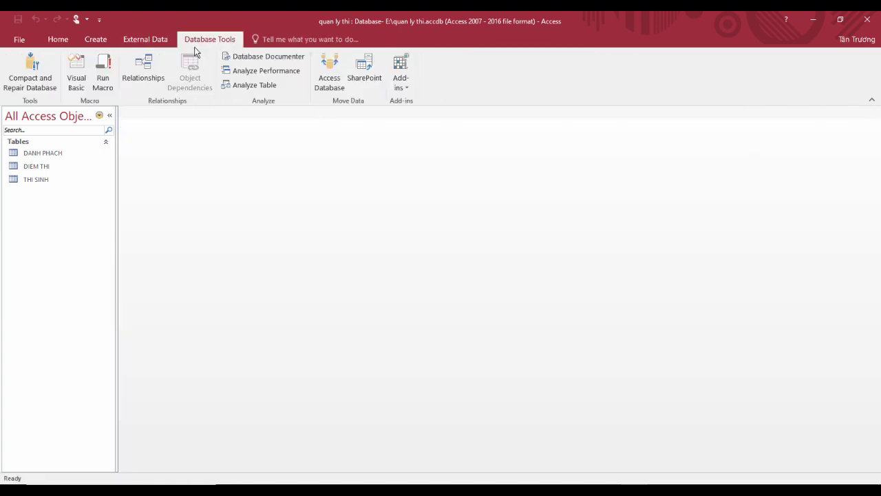
pyautogui.click(137, 86)
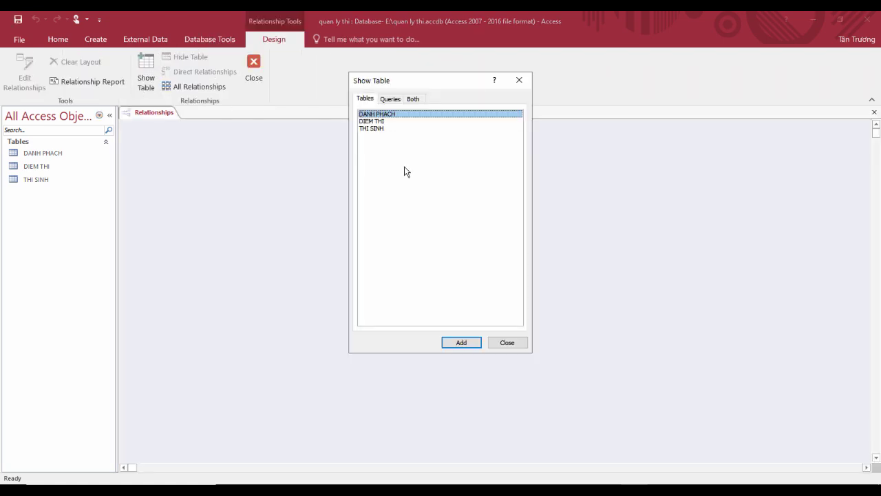
pyautogui.moveTo(396, 128); pyautogui.dragTo(396, 114)
pyautogui.click(457, 341)
pyautogui.click(509, 343)
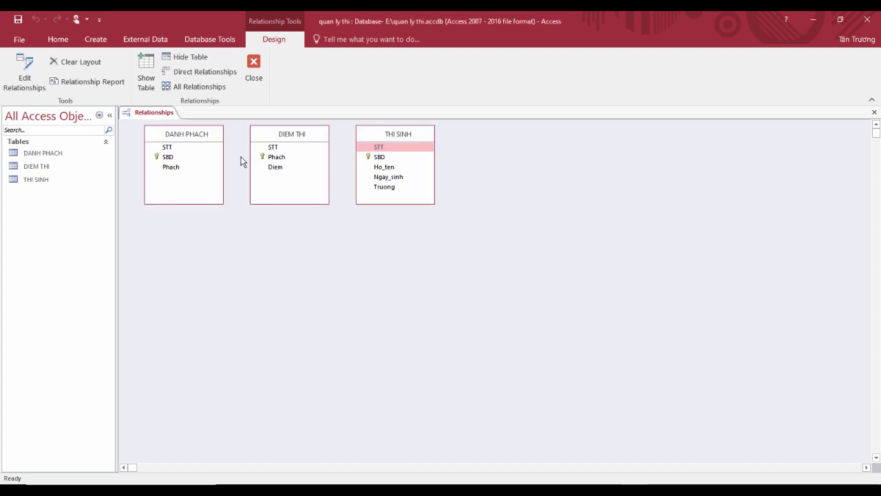
pyautogui.moveTo(281, 136); pyautogui.dragTo(195, 274)
pyautogui.moveTo(205, 138); pyautogui.dragTo(354, 256)
pyautogui.moveTo(415, 140); pyautogui.dragTo(503, 256)
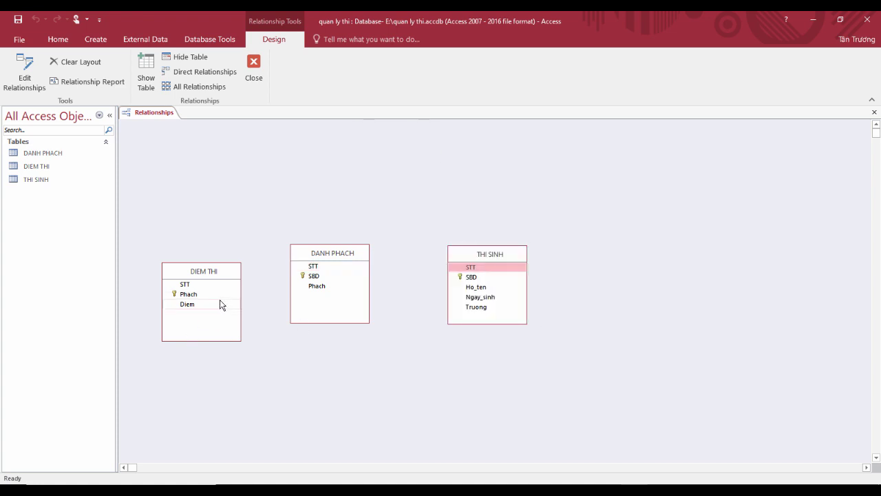
# Step: Link Phach in DIEM THI to DANH PHACH with referential integrity and cascade update/delete
pyautogui.moveTo(213, 295); pyautogui.dragTo(313, 290)
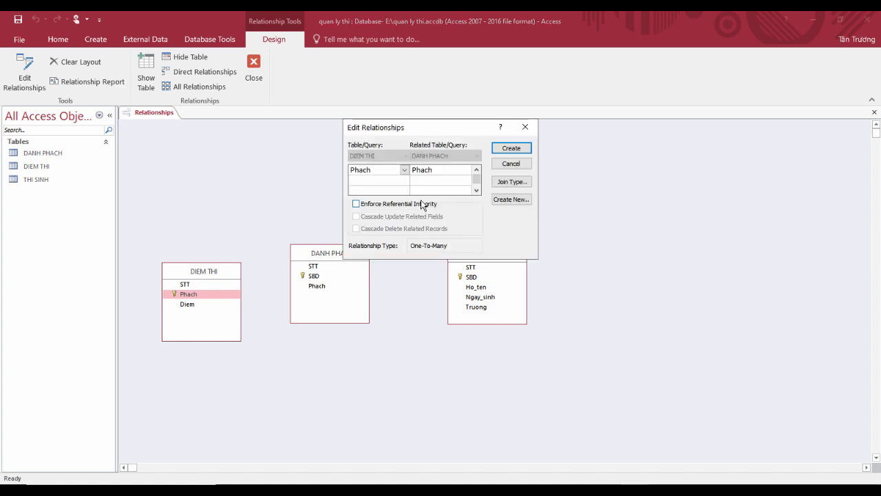
pyautogui.click(393, 204)
pyautogui.click(392, 217)
pyautogui.click(392, 228)
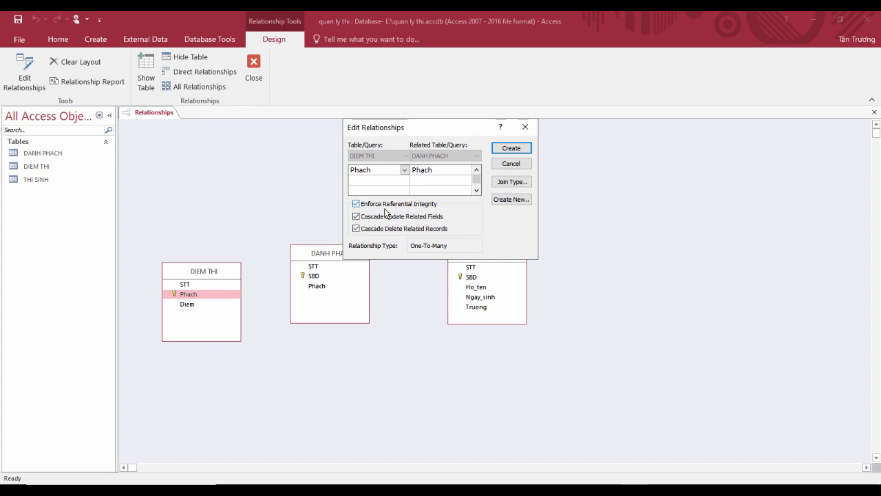
pyautogui.click(508, 148)
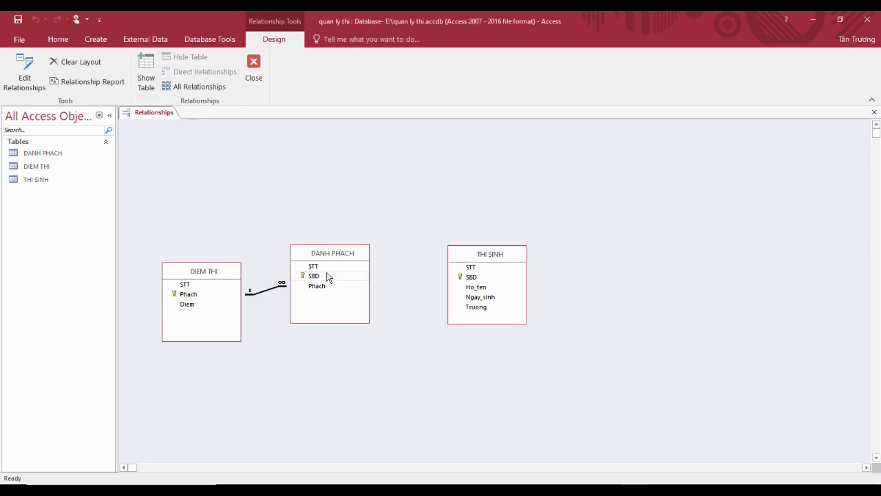
# Step: Link SBD in DANH PHACH to THI SINH with referential integrity and cascade options
pyautogui.click(330, 276)
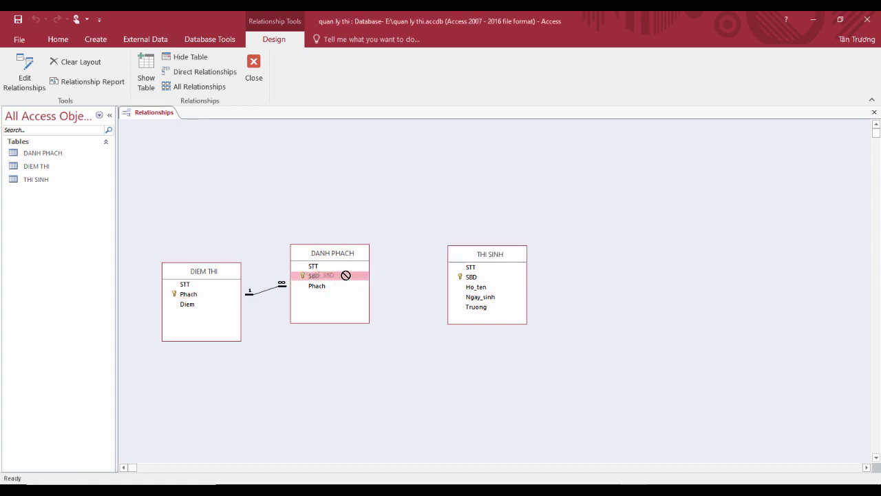
pyautogui.moveTo(346, 279); pyautogui.dragTo(468, 285)
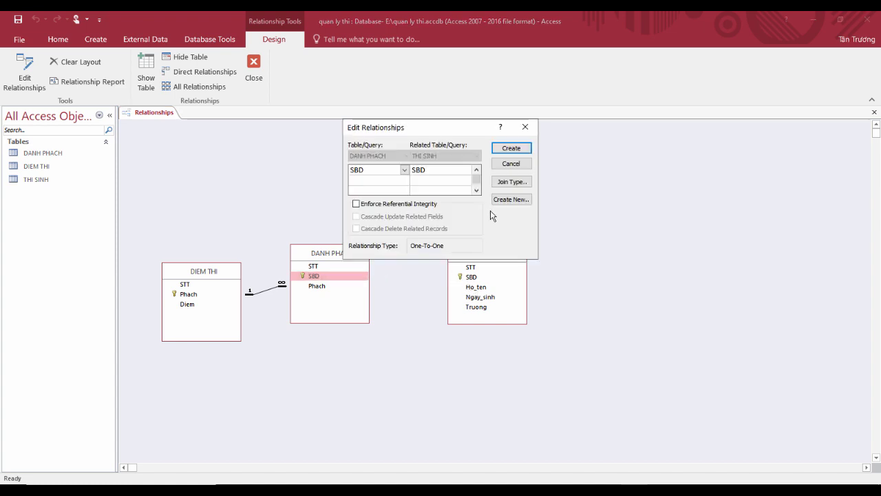
pyautogui.click(422, 205)
pyautogui.click(418, 219)
pyautogui.click(416, 230)
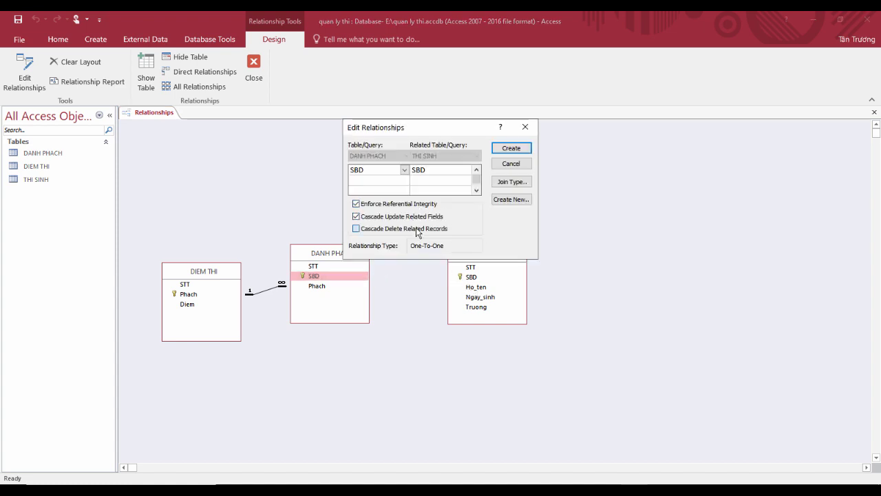
pyautogui.click(509, 147)
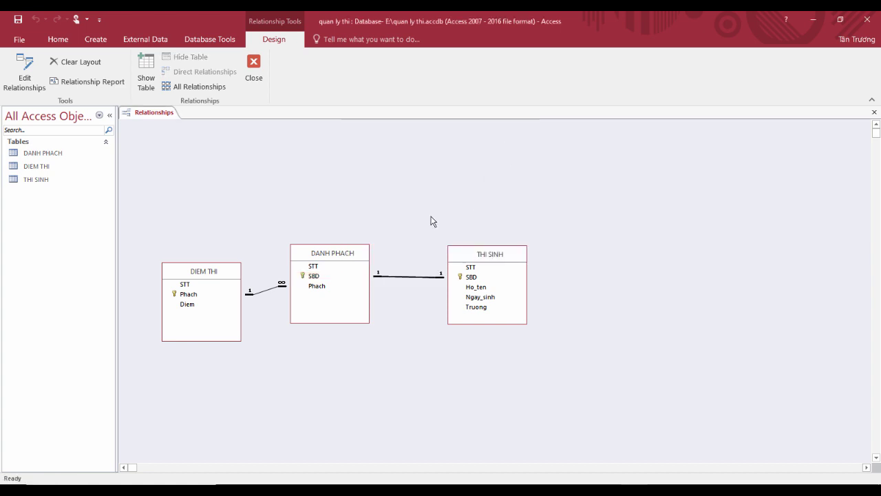
pyautogui.moveTo(348, 252); pyautogui.dragTo(368, 197)
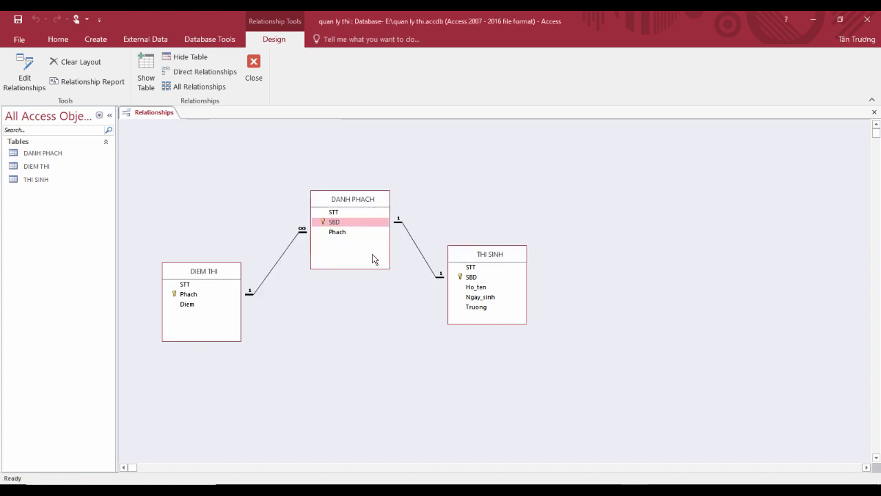
# Step: Select the Phach and SBD fields across DIEM THI, DANH PHACH and THI SINH
pyautogui.click(349, 235)
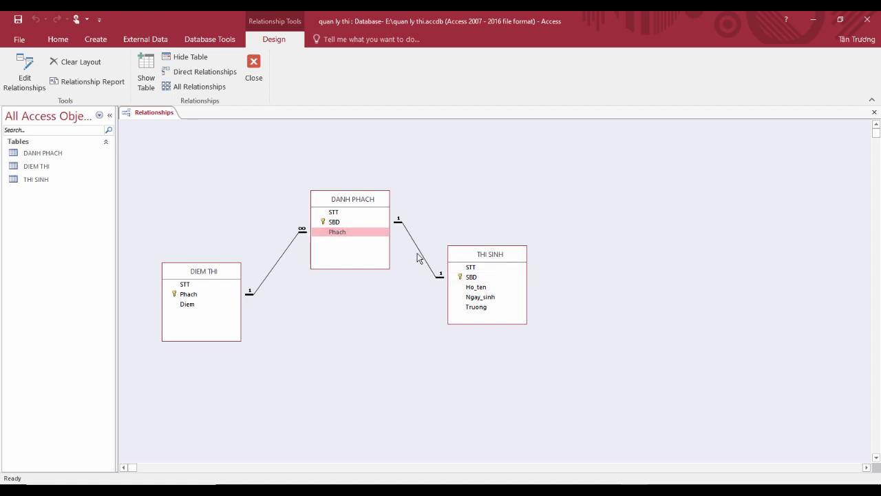
pyautogui.click(354, 222)
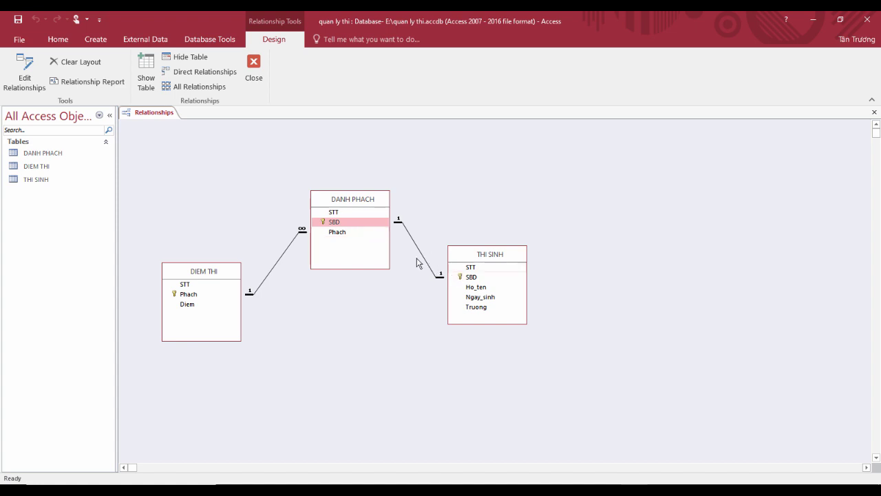
pyautogui.click(234, 295)
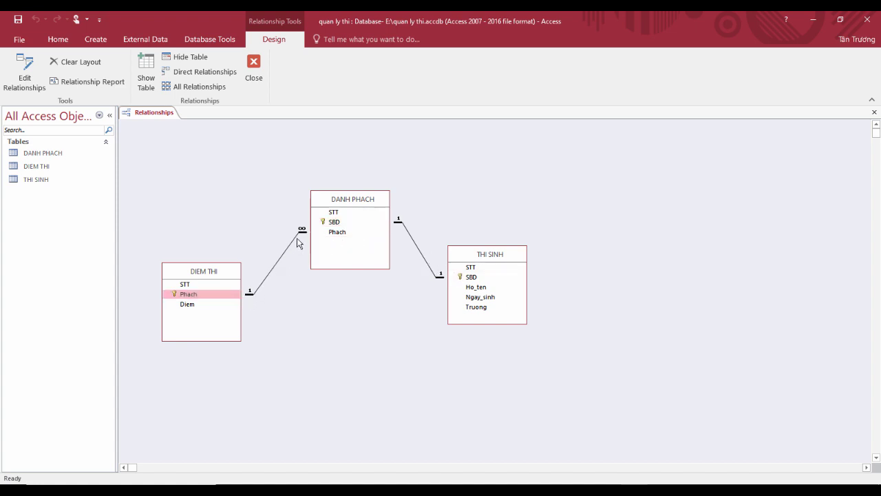
pyautogui.click(337, 233)
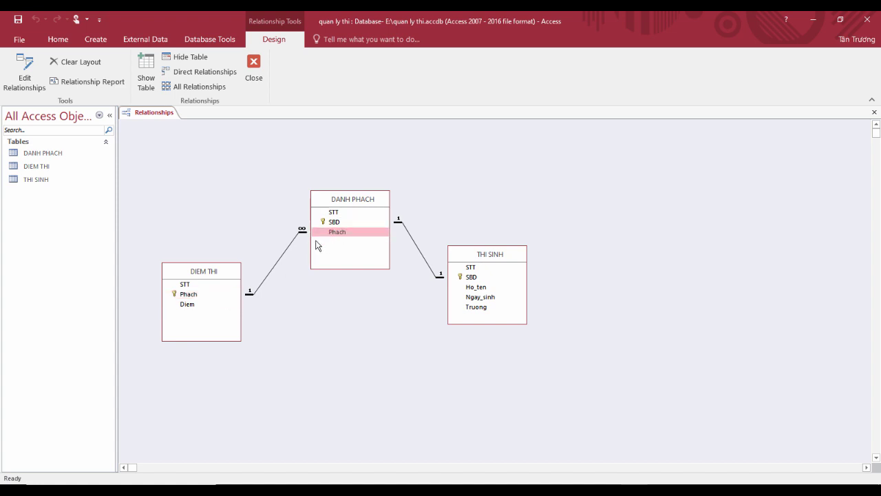
pyautogui.click(221, 295)
pyautogui.click(337, 234)
pyautogui.click(470, 277)
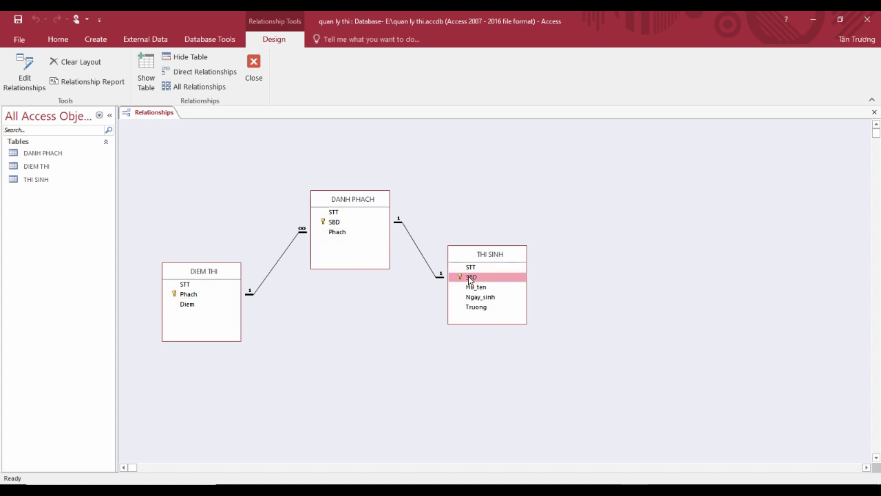
# Step: Make SBD and Phach together DANH PHACH's key, then close the Relationships layout
pyautogui.click(351, 222)
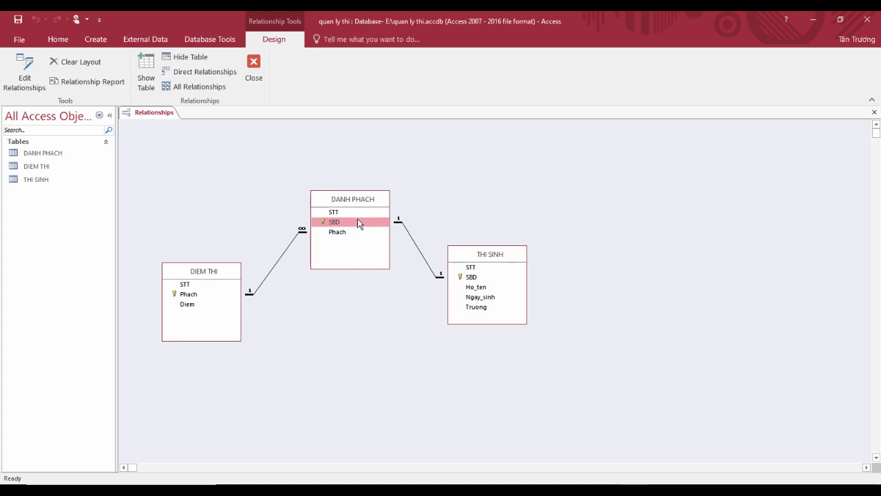
pyautogui.click(341, 230)
pyautogui.click(341, 223)
pyautogui.click(345, 231)
pyautogui.click(344, 223)
pyautogui.click(343, 233)
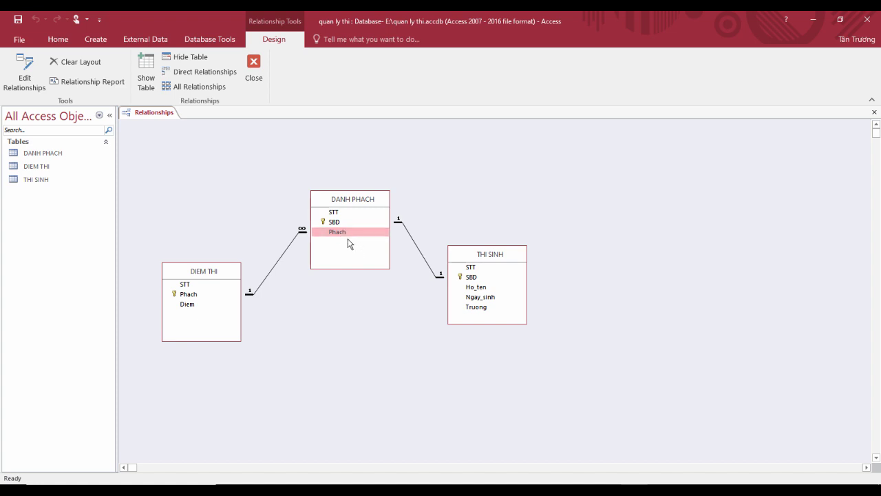
pyautogui.click(338, 222)
pyautogui.click(338, 233)
pyautogui.click(700, 418)
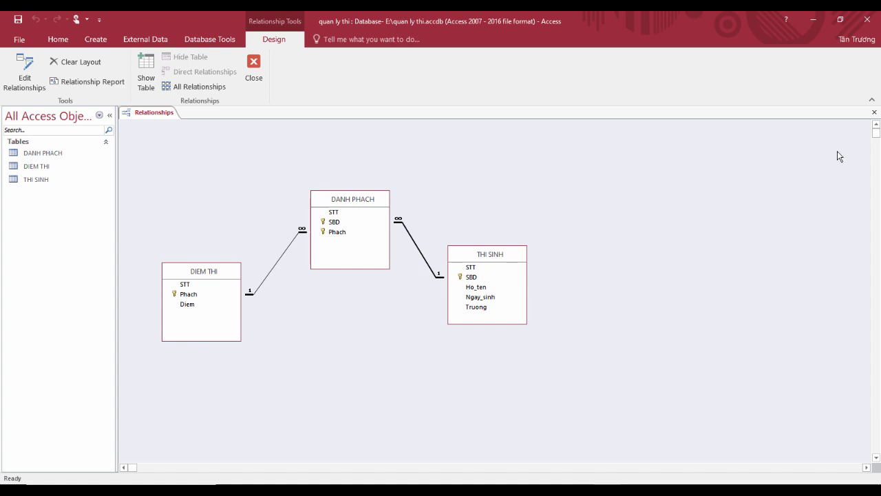
pyautogui.click(874, 112)
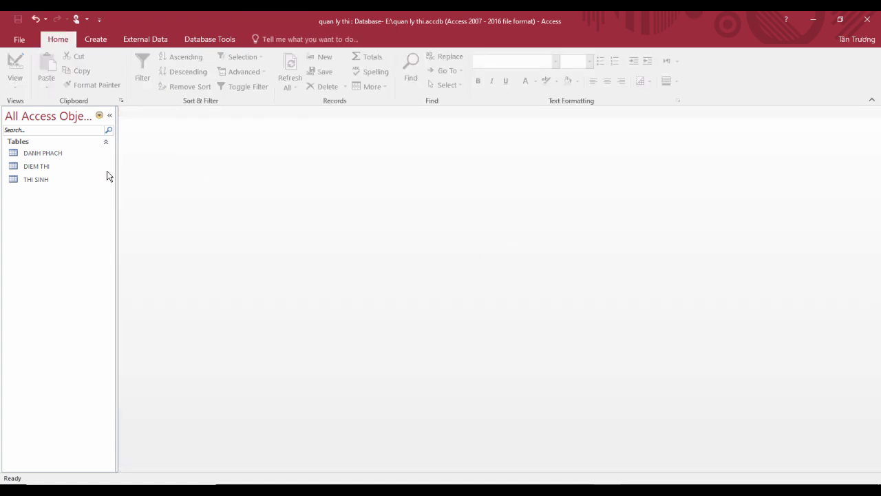
# Step: Open THI SINH and enter candidate HA10's name, birth date and school Lê Hồng Phong
pyautogui.click(43, 178)
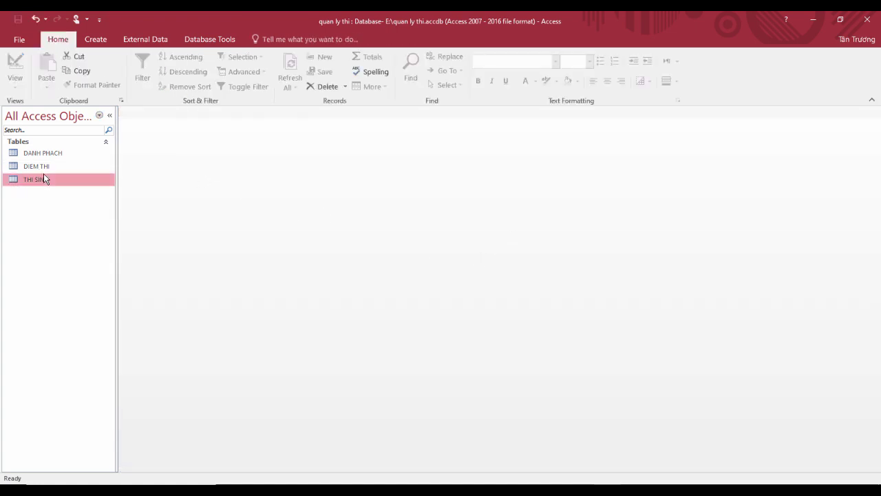
pyautogui.doubleClick(44, 177)
pyautogui.click(209, 135)
pyautogui.moveTo(209, 135); pyautogui.dragTo(357, 206)
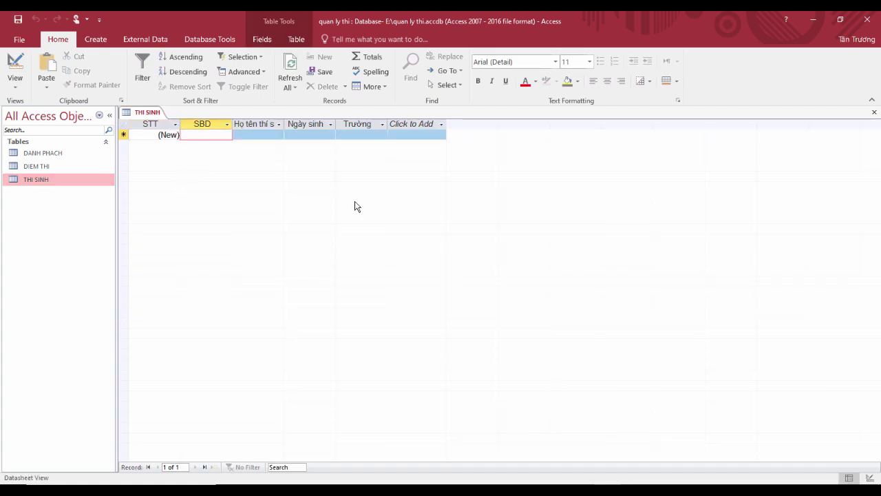
pyautogui.write('HA10')
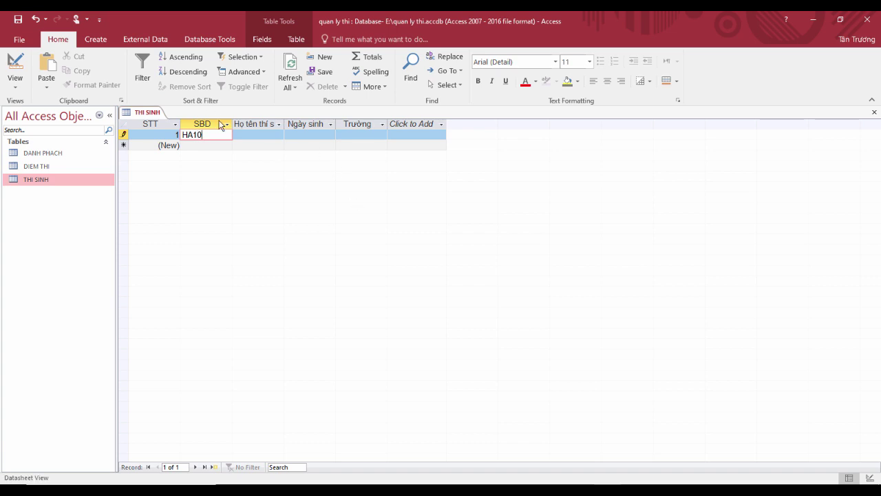
pyautogui.click(258, 135)
pyautogui.write('S')
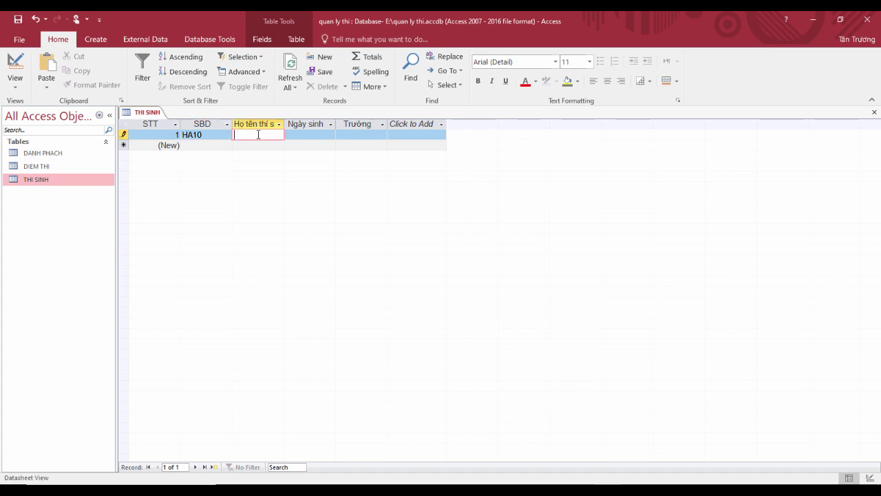
pyautogui.press('Tab')
pyautogui.write('01')
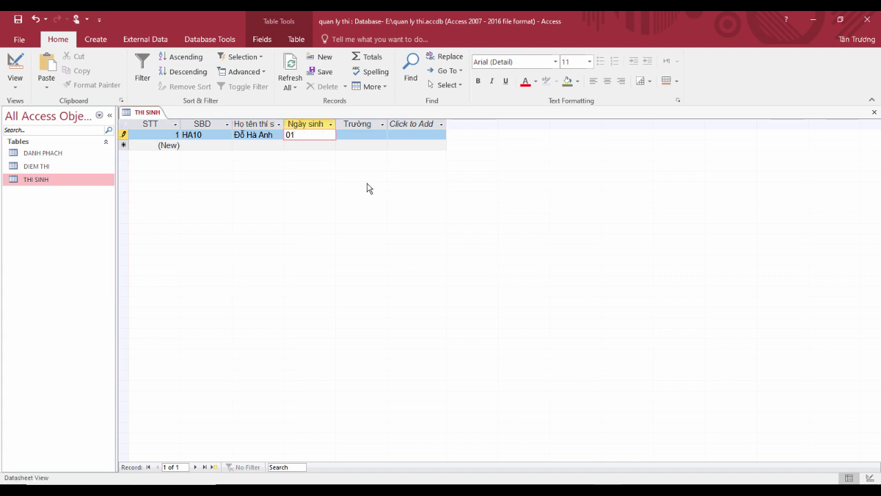
pyautogui.write('1/1990')
pyautogui.press('Tab')
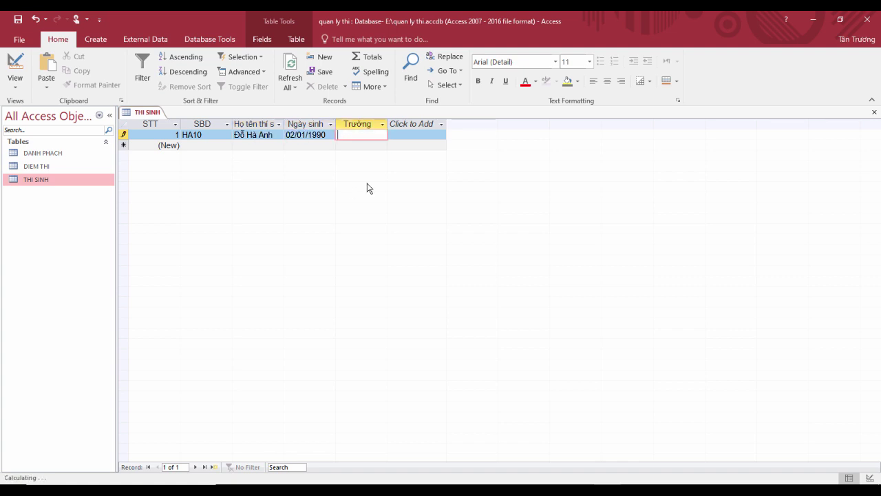
pyautogui.write('Lê Hồng Phong')
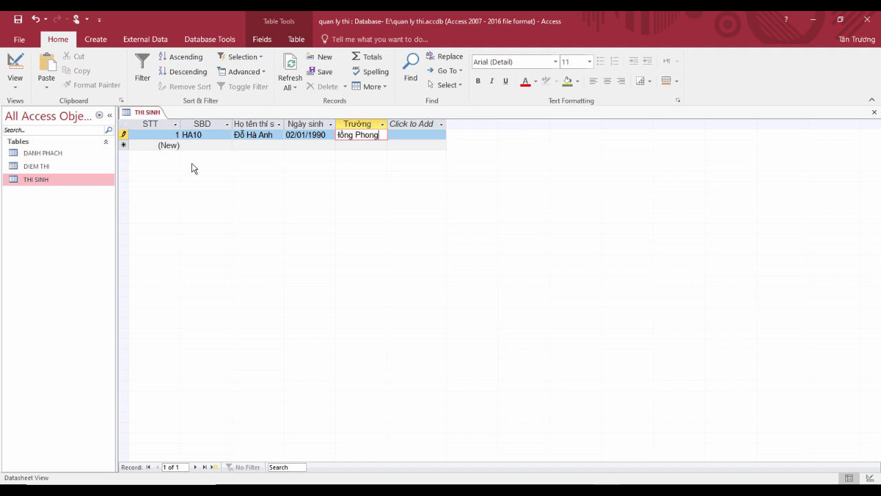
pyautogui.press('Tab')
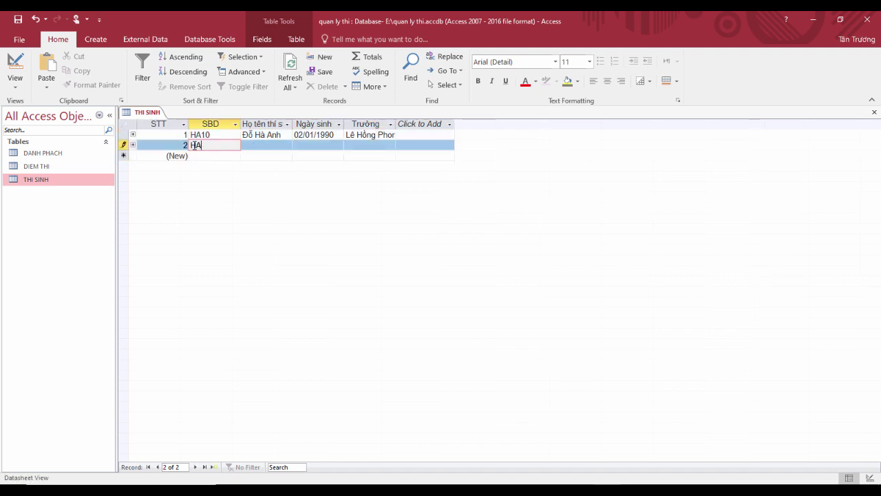
pyautogui.press('Tab')
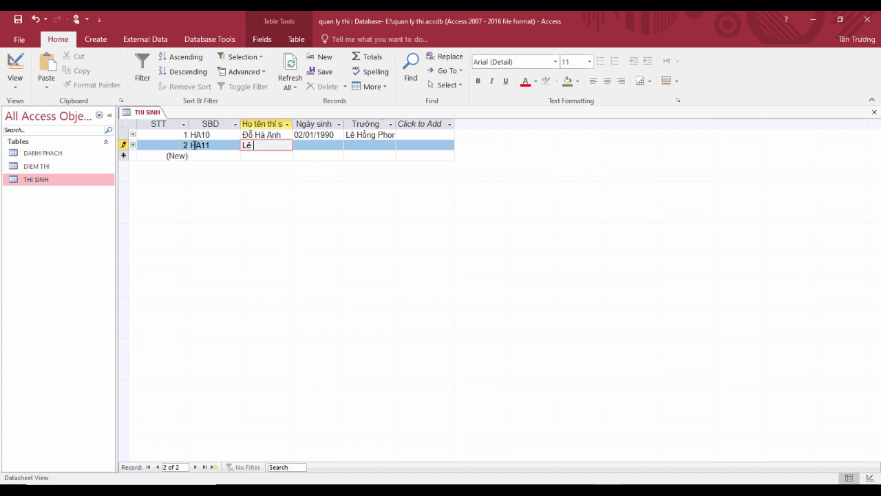
pyautogui.press('Tab')
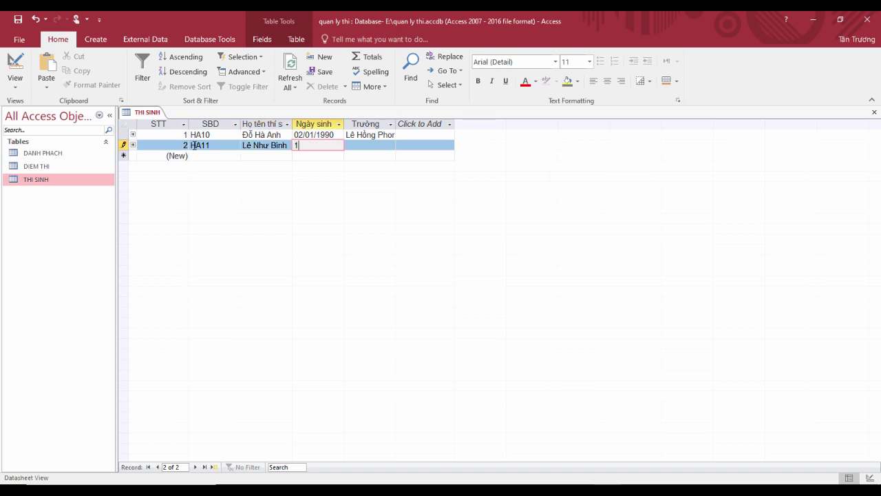
pyautogui.write('21/11/1990')
pyautogui.press('Tab')
pyautogui.write('Phan Chu Trinh')
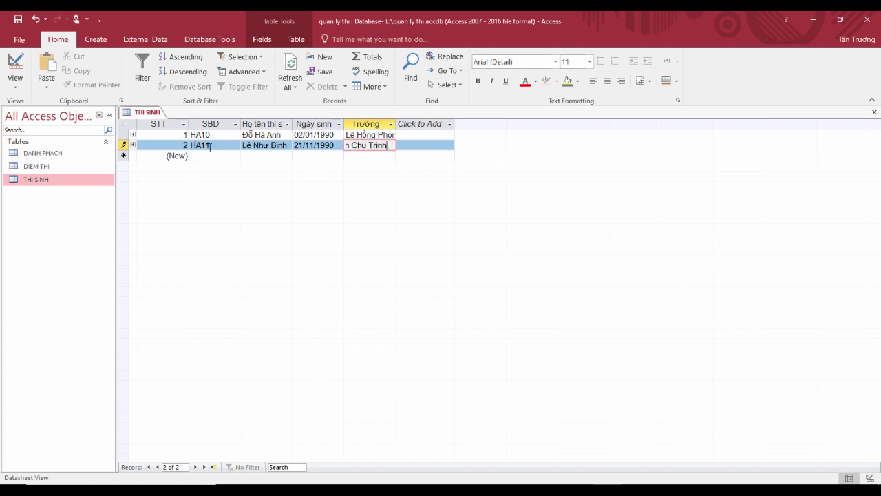
pyautogui.click(211, 155)
pyautogui.press('Tab')
pyautogui.press('Tab')
pyautogui.write('14/05/1991')
pyautogui.press('Tab')
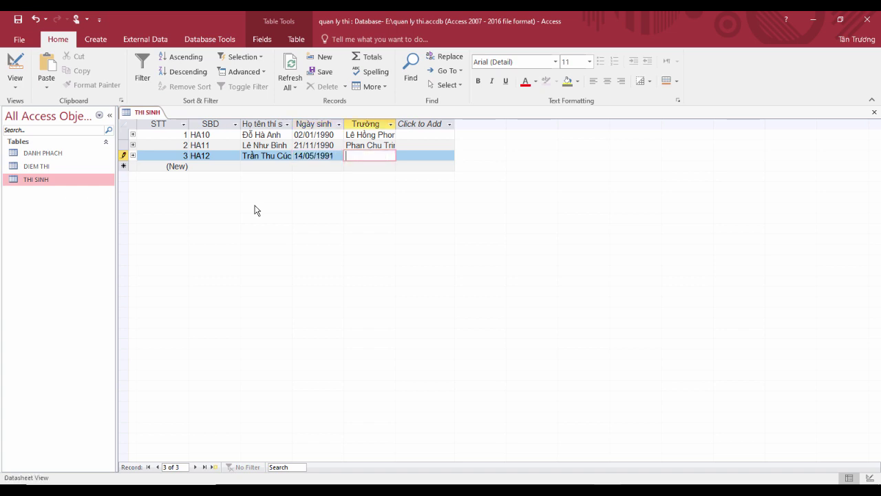
pyautogui.write('PhanCh')
pyautogui.press('BackSpace')
pyautogui.press('BackSpace')
pyautogui.write('Chu Trinh')
pyautogui.click(217, 168)
# Step: Add candidate HA14 with name, birth date and school Lê Hồng Phong
pyautogui.press('Tab')
pyautogui.press('Tab')
pyautogui.write('29/11/')
pyautogui.press('Tab')
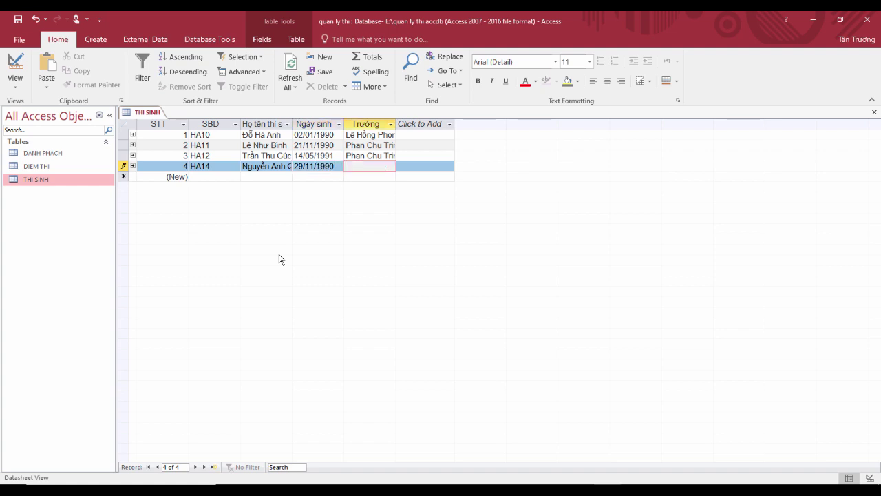
pyautogui.write('Lê Hồng Phong')
pyautogui.click(214, 157)
# Step: Review the entered records, checking the fourth record's STT and SBD values
pyautogui.click(212, 146)
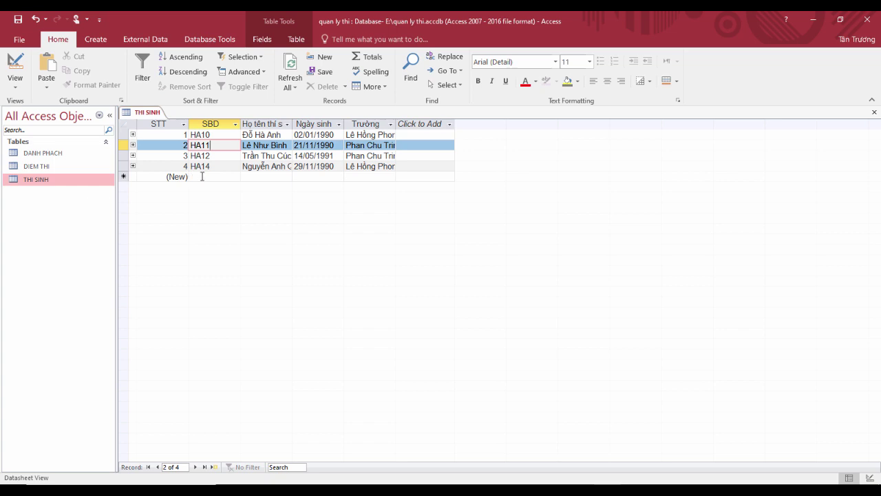
pyautogui.click(201, 176)
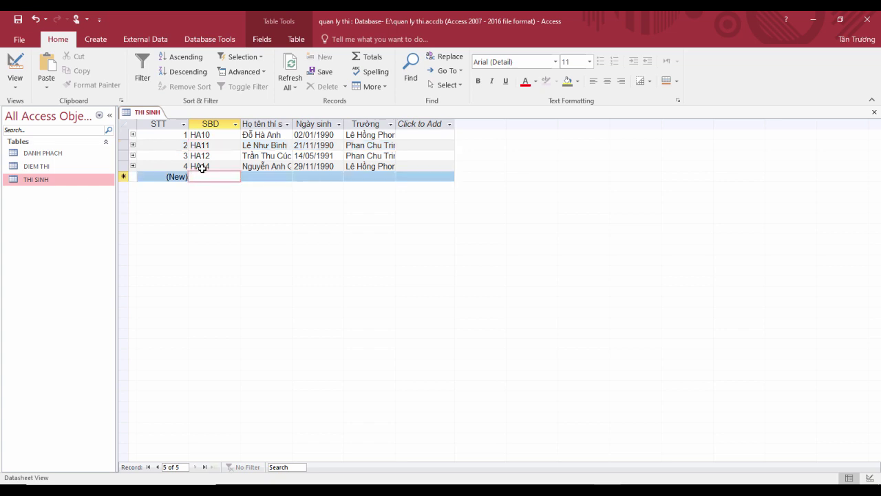
pyautogui.click(203, 166)
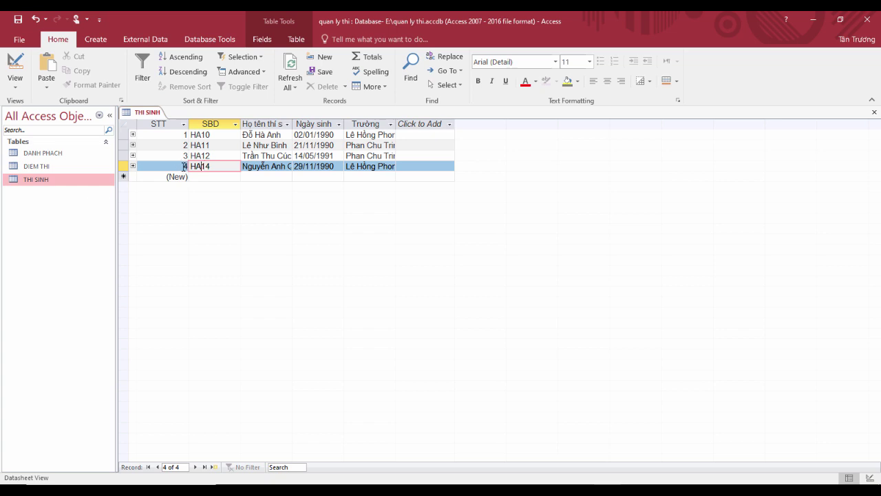
pyautogui.click(184, 166)
pyautogui.click(202, 168)
# Step: Open DANH PHACH and try adding a record pairing HA10 with Phách S28
pyautogui.doubleClick(74, 154)
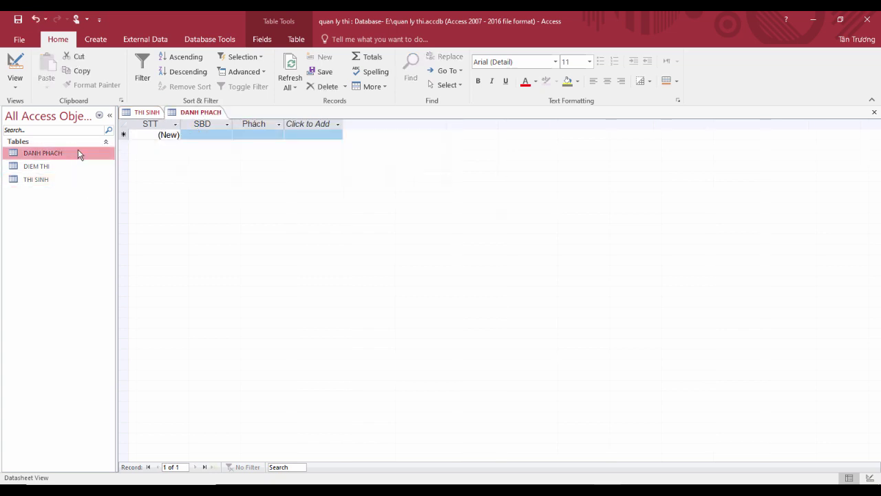
pyautogui.click(199, 137)
pyautogui.press('capslock')
pyautogui.write('H')
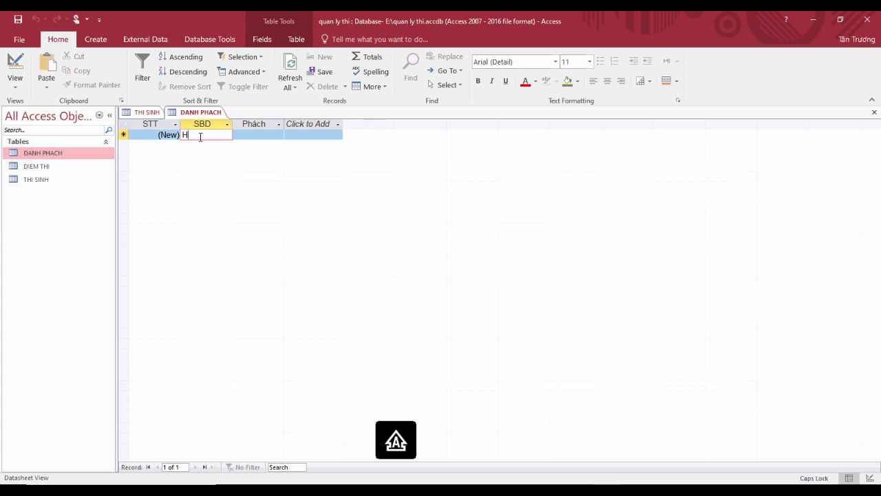
pyautogui.write('A1')
pyautogui.press('Tab')
pyautogui.write('S2')
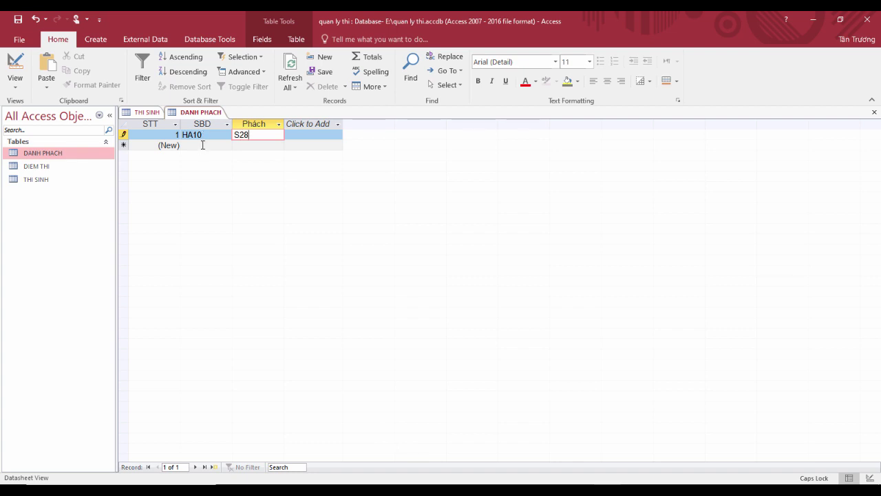
pyautogui.click(203, 145)
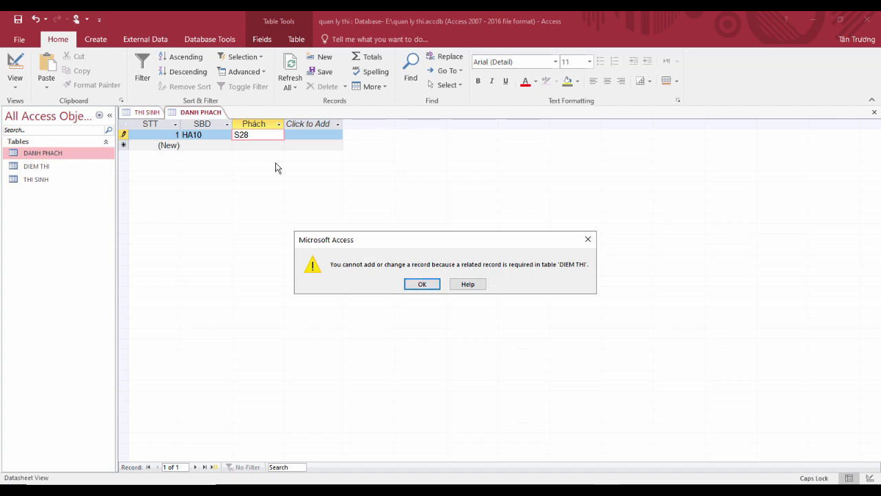
# Step: Dismiss the related-record error, close DANH PHACH discarding the record, and open DIEM THI
pyautogui.click(422, 284)
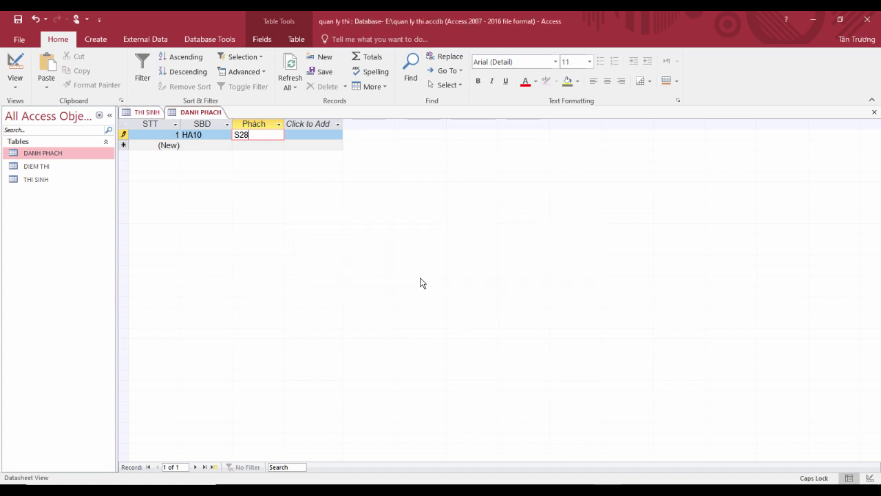
pyautogui.rightClick(196, 115)
pyautogui.click(212, 132)
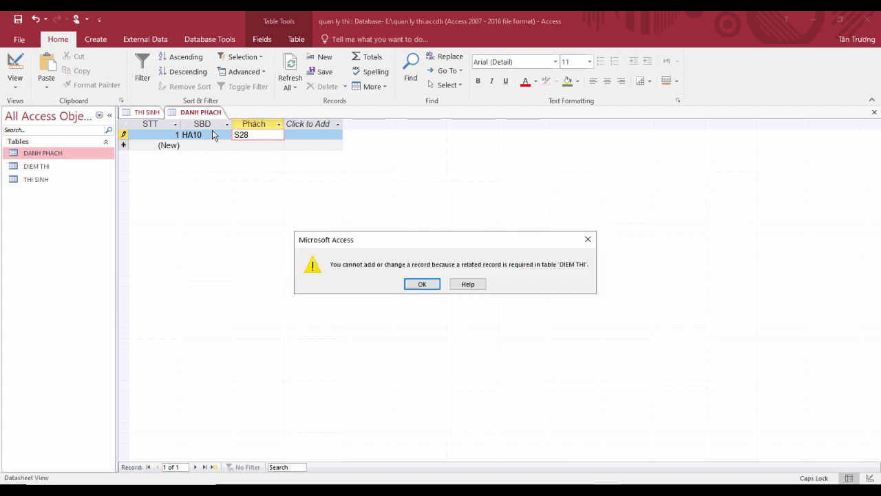
pyautogui.click(420, 285)
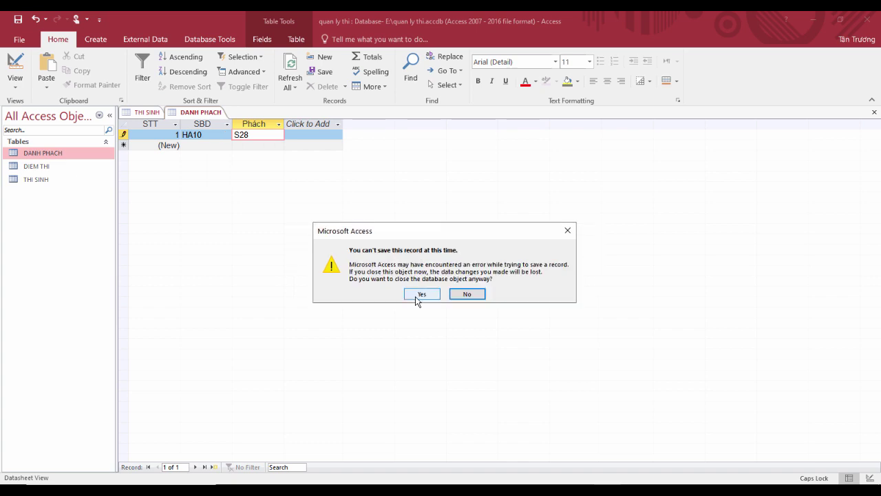
pyautogui.click(417, 295)
pyautogui.doubleClick(49, 165)
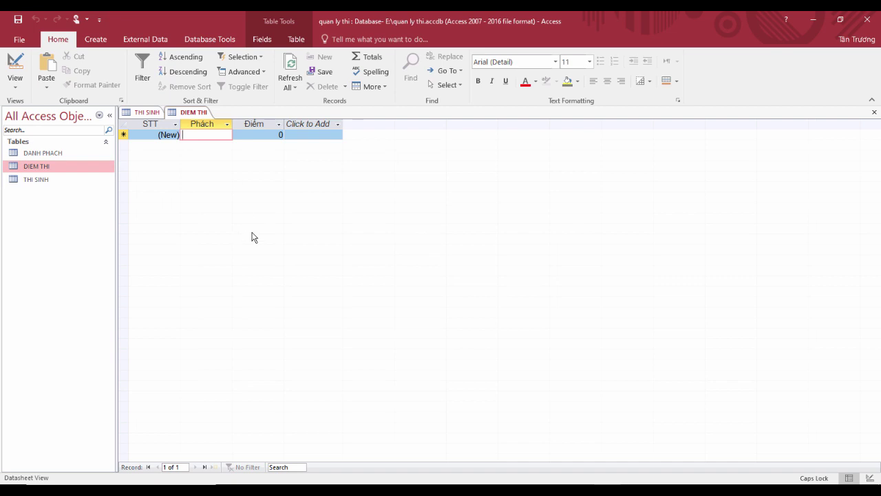
# Step: Enter scores S25 = 9 and S26 = 6 in DIEM THI
pyautogui.write('S25')
pyautogui.press('Tab')
pyautogui.write('9')
pyautogui.press('Tab')
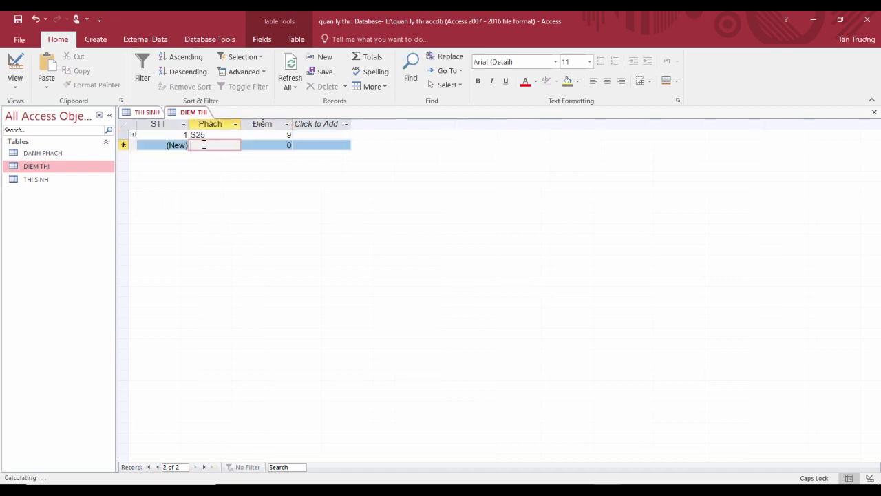
pyautogui.write('S26')
pyautogui.press('Tab')
pyautogui.write('6')
pyautogui.press('Tab')
# Step: Enter scores S27 = 8 and S28 = 10, then open DANH PHACH
pyautogui.write('S27')
pyautogui.press('Tab')
pyautogui.write('8')
pyautogui.press('Tab')
pyautogui.write('S28')
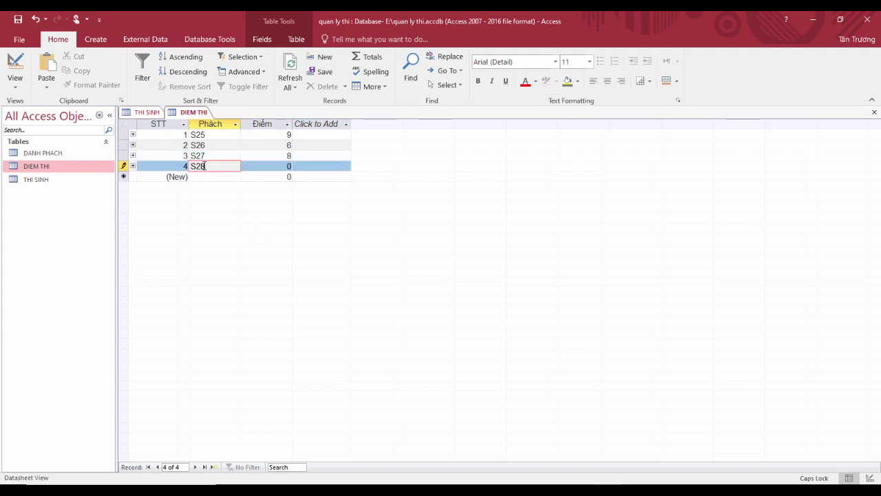
pyautogui.press('Tab')
pyautogui.write('10')
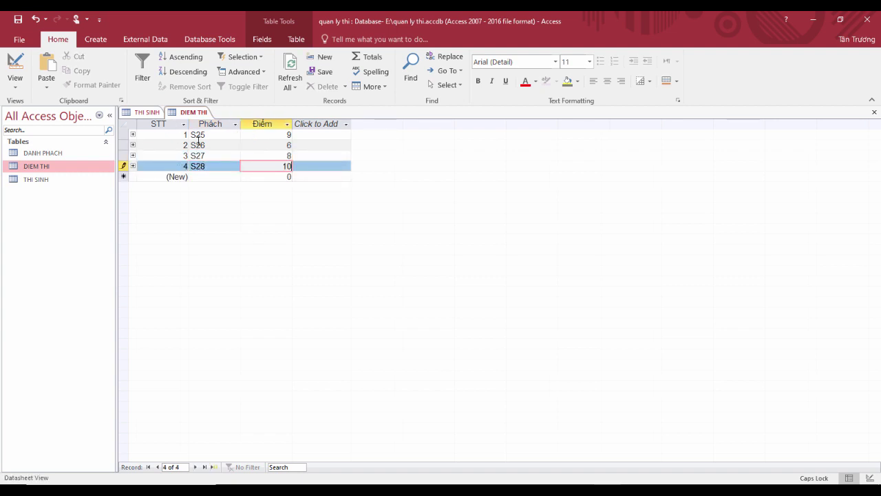
pyautogui.doubleClick(61, 152)
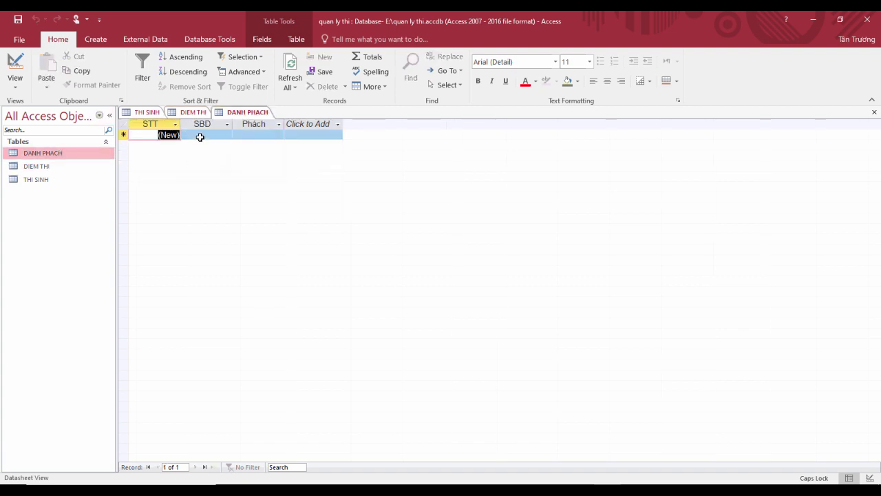
# Step: Enter HA10 with Phách S28 in DANH PHACH and dismiss the related-record error
pyautogui.click(200, 136)
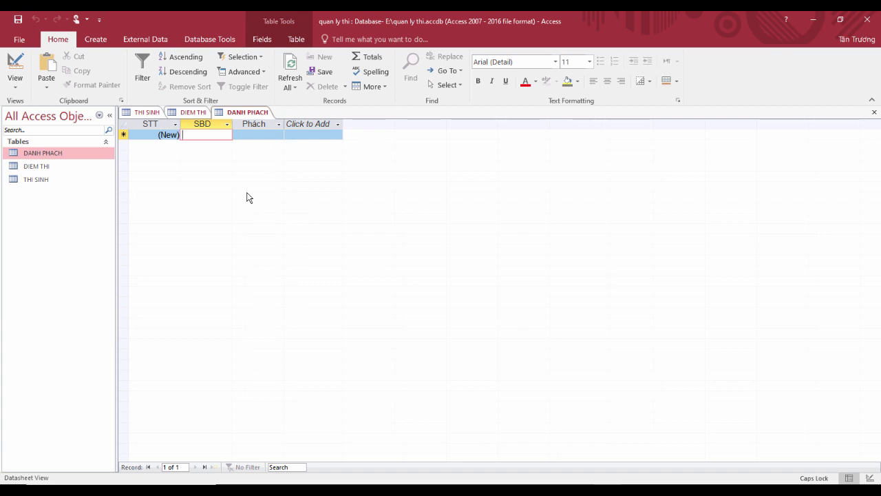
pyautogui.write('HA10')
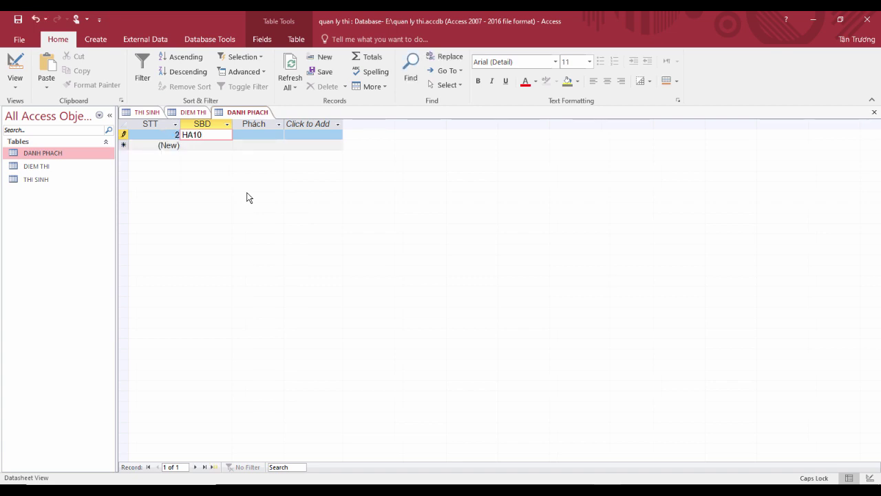
pyautogui.press('Tab')
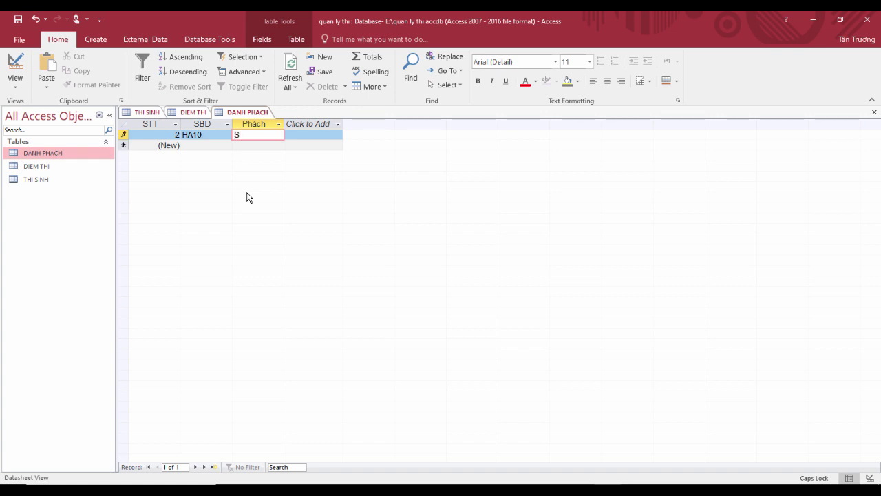
pyautogui.click(205, 144)
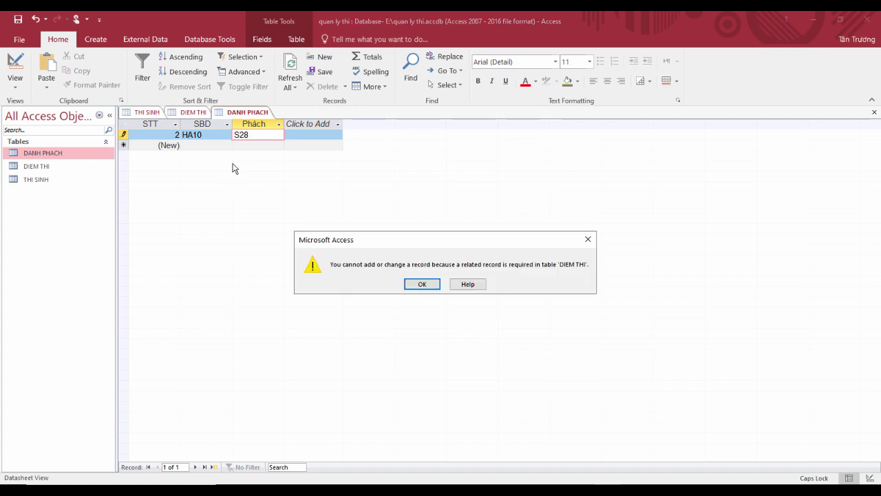
pyautogui.click(423, 285)
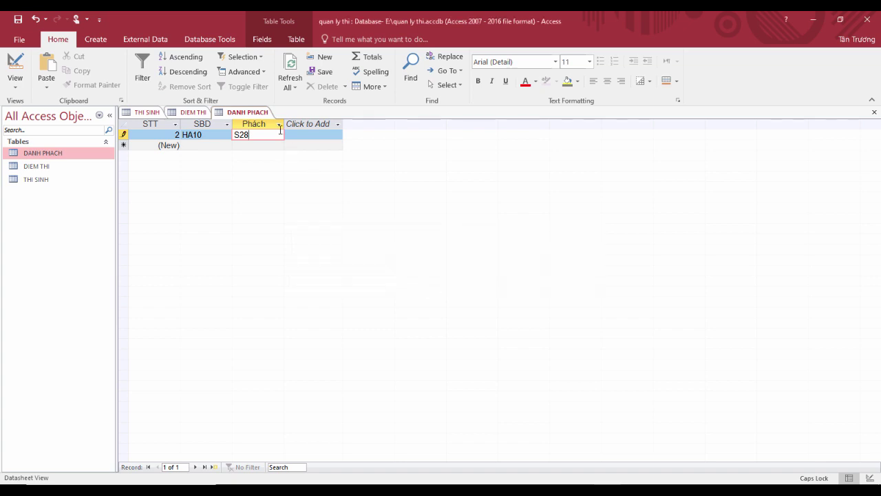
# Step: Commit and save the DIEM THI scores, then return to DANH PHACH
pyautogui.click(192, 113)
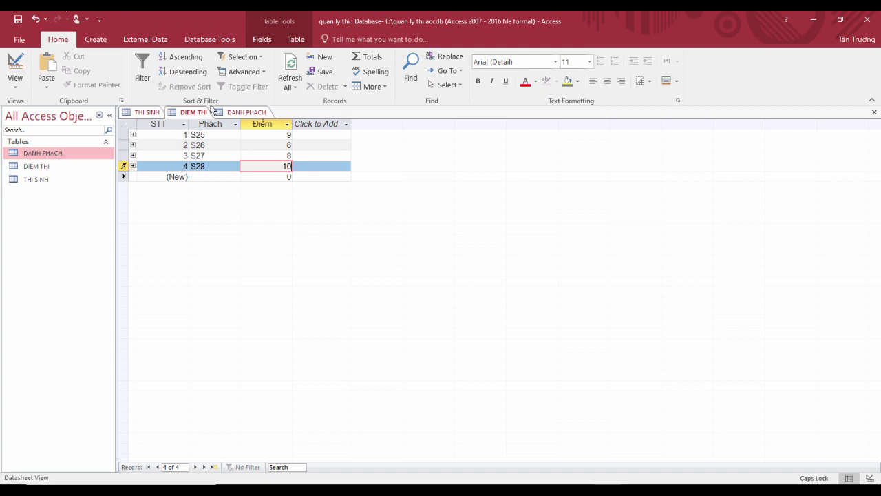
pyautogui.click(219, 142)
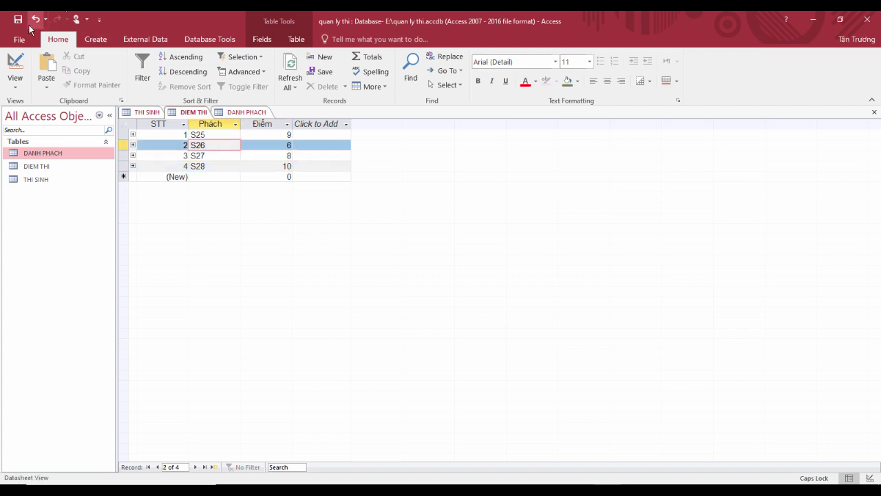
pyautogui.click(20, 23)
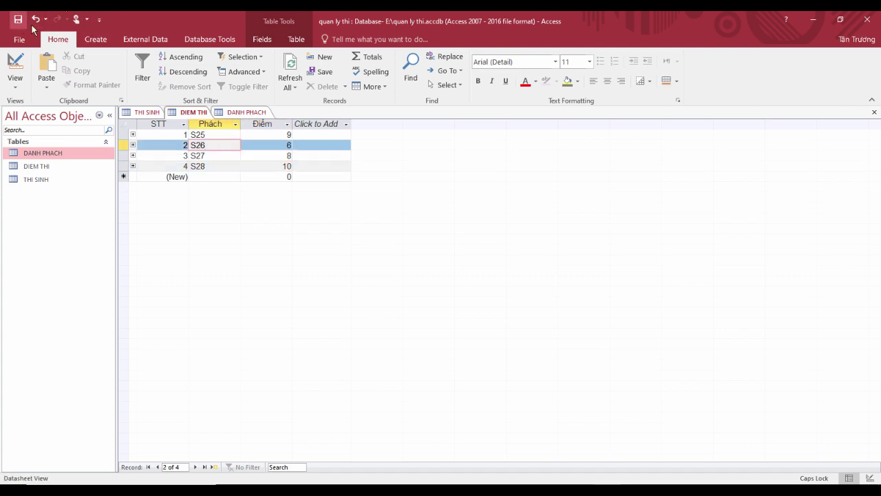
pyautogui.click(249, 112)
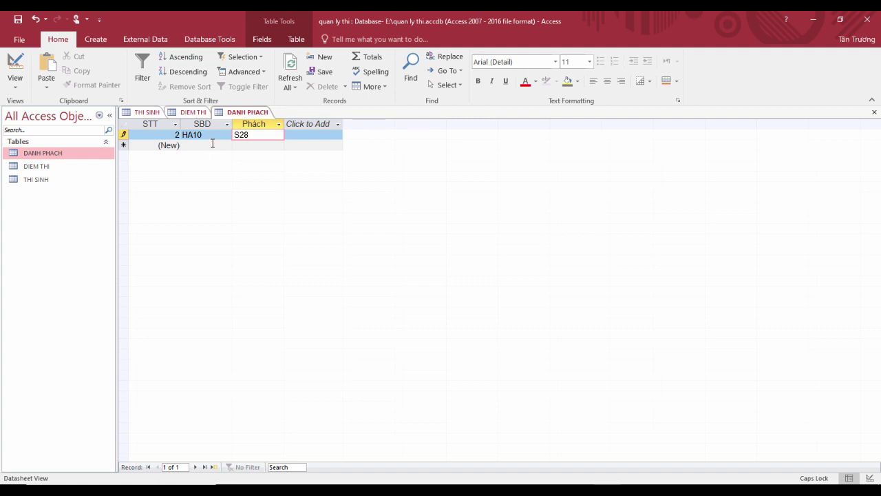
# Step: Commit HA10 and add DANH PHACH pairings HA11–S27, HA12–S26 and HA14–S25
pyautogui.click(212, 143)
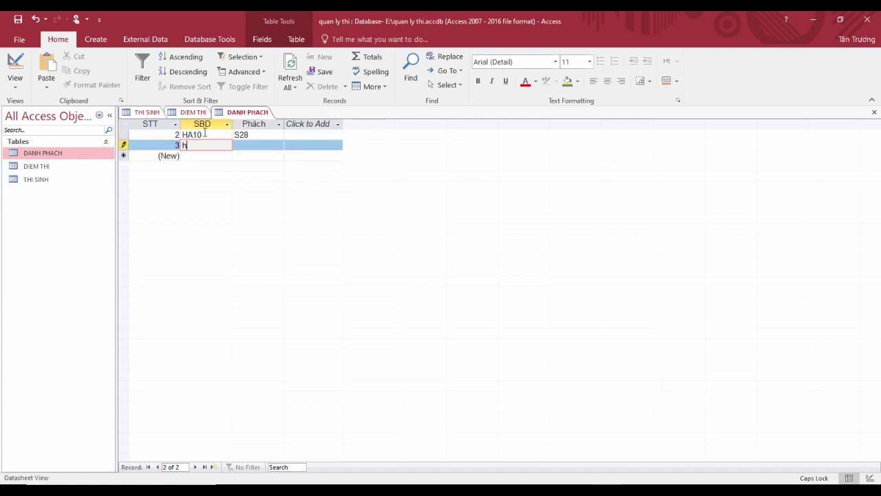
pyautogui.write('A11')
pyautogui.press('Tab')
pyautogui.write('S2')
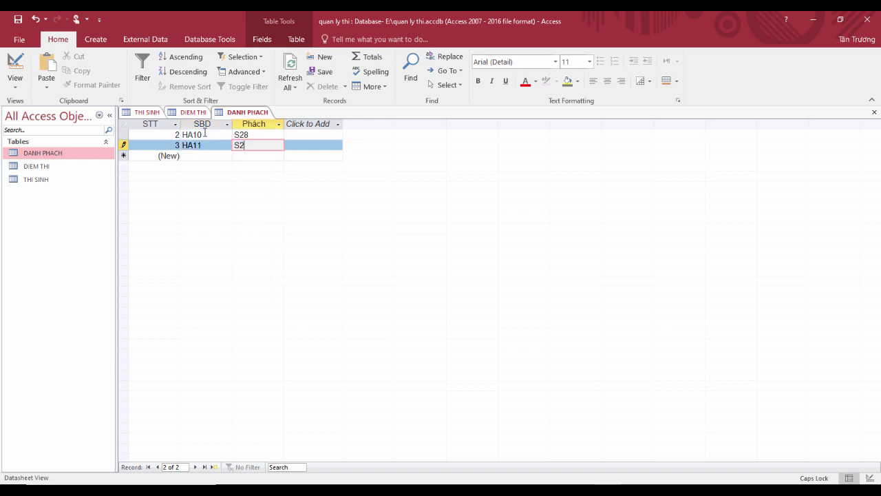
pyautogui.write('7')
pyautogui.press('Tab')
pyautogui.write('HA12')
pyautogui.press('Tab')
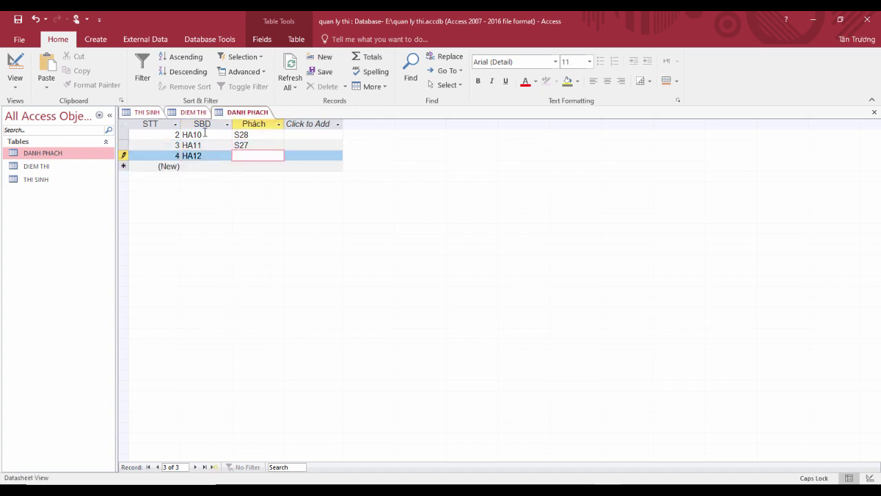
pyautogui.press('Tab')
pyautogui.write('HA14')
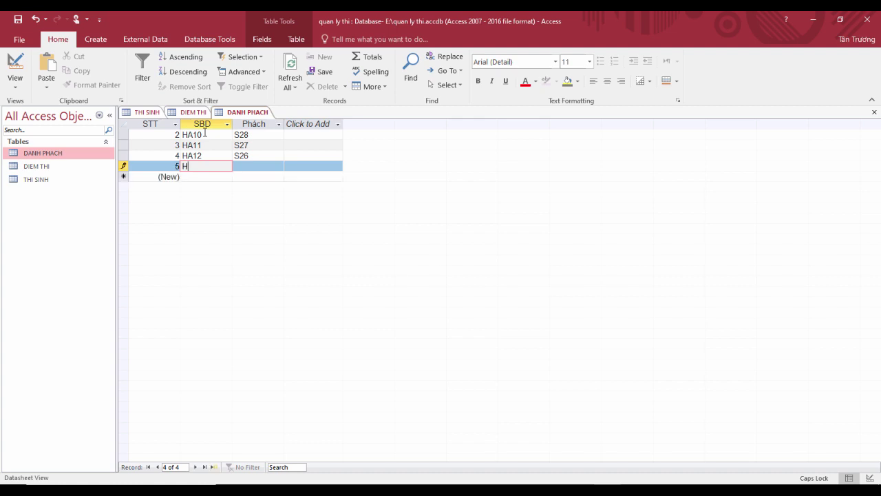
pyautogui.press('Tab')
pyautogui.write('S25')
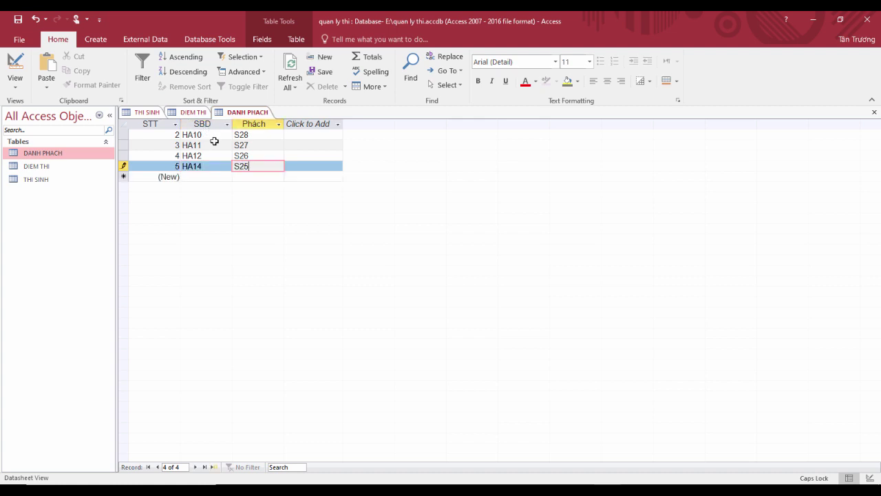
pyautogui.click(250, 156)
# Step: Try changing HA14's Phách to S24, dismiss the error, and restore S25
pyautogui.click(252, 166)
pyautogui.press('BackSpace')
pyautogui.write('4')
pyautogui.press('Tab')
pyautogui.click(426, 286)
pyautogui.write('5')
pyautogui.click(263, 156)
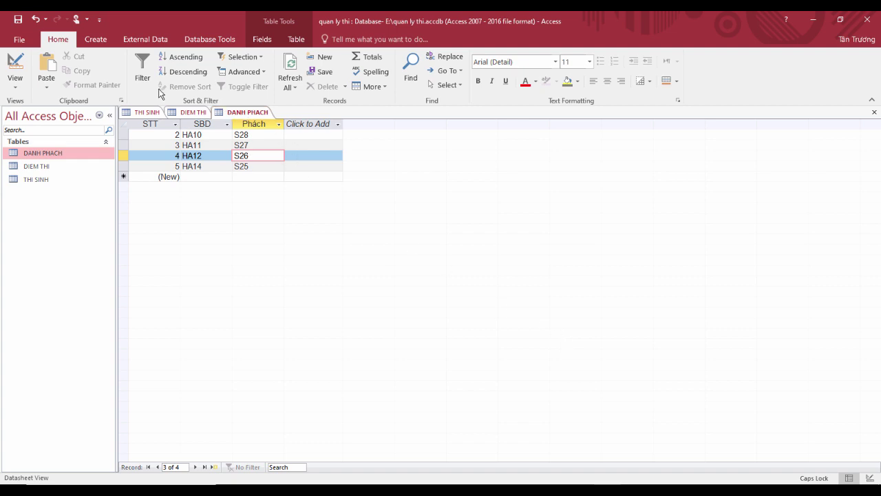
# Step: Start the Report Wizard and add STT, SBD, Ho_ten, Ngay_sinh and Truong from THI SINH
pyautogui.click(99, 42)
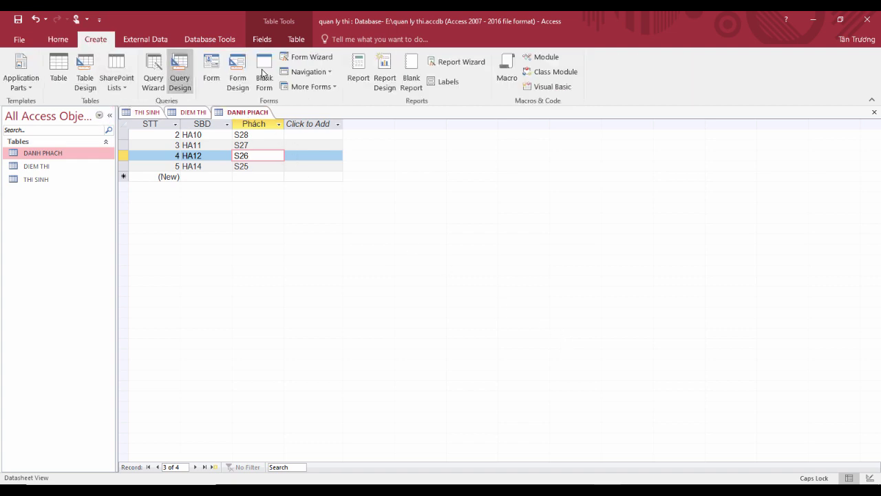
pyautogui.click(466, 63)
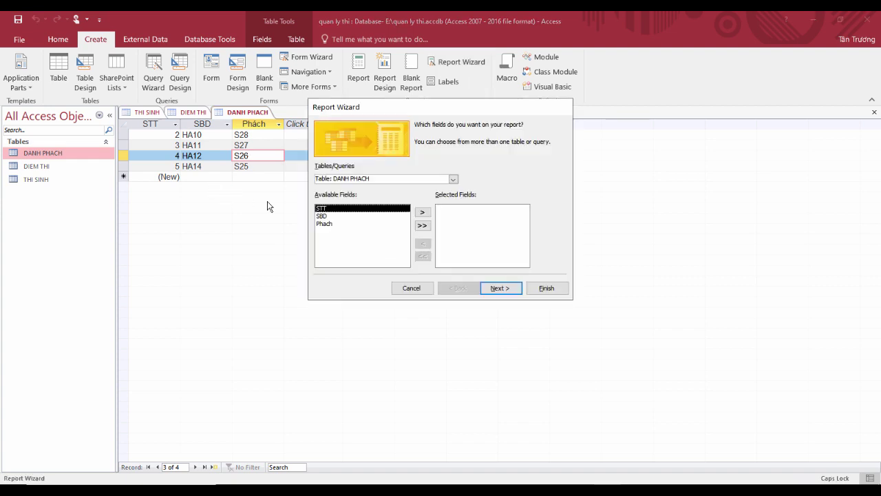
pyautogui.click(453, 181)
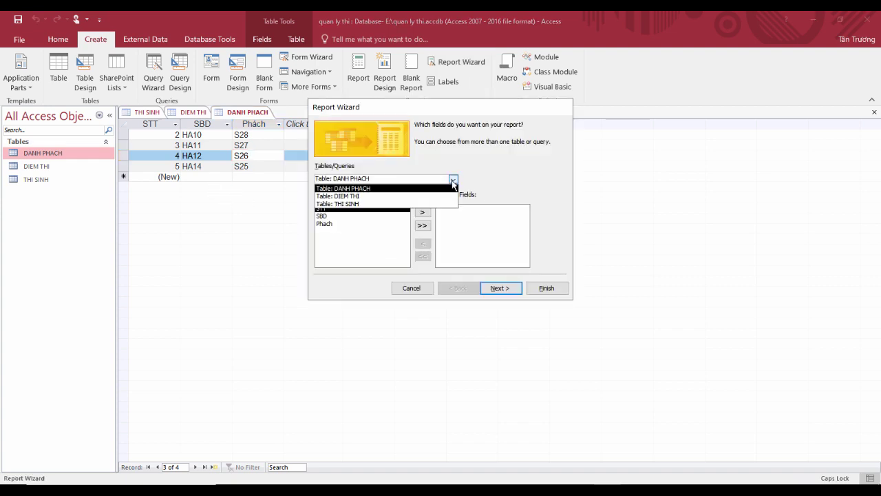
pyautogui.click(406, 202)
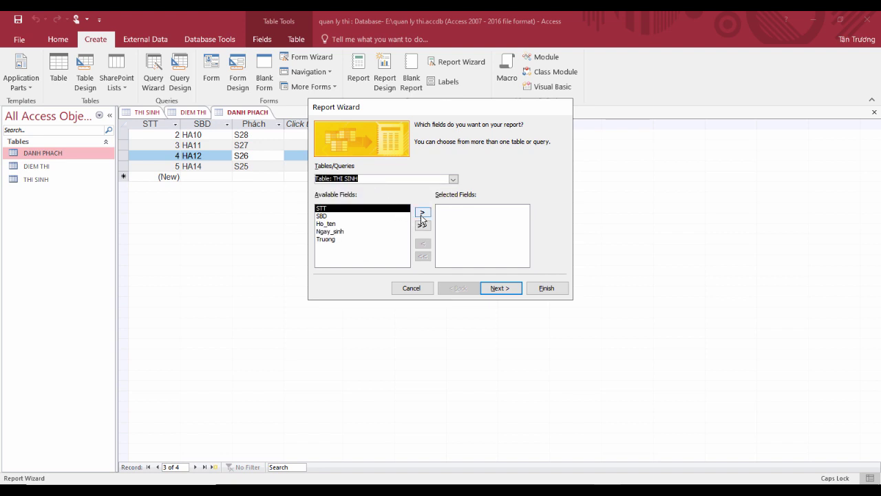
pyautogui.click(422, 213)
pyautogui.click(422, 213)
pyautogui.click(422, 212)
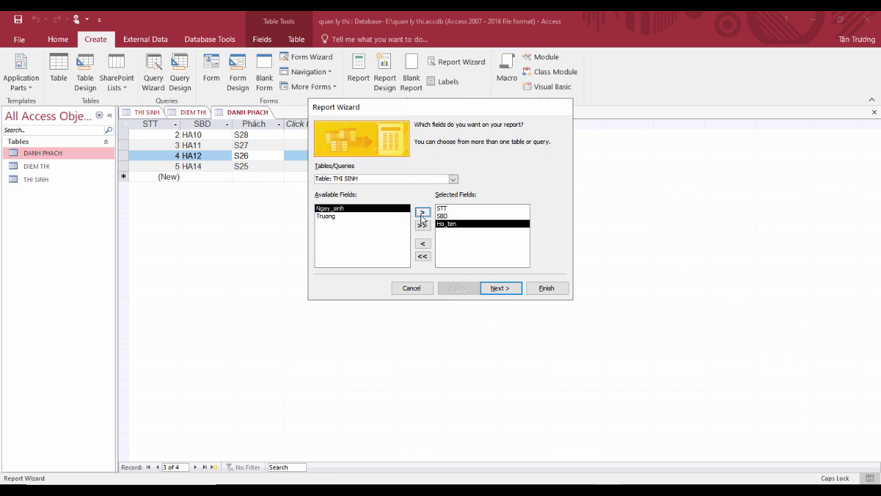
pyautogui.click(422, 214)
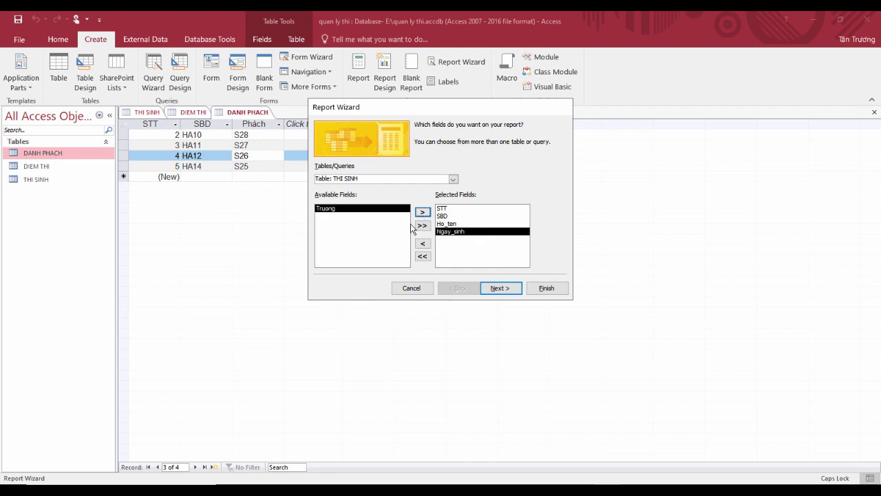
pyautogui.click(424, 212)
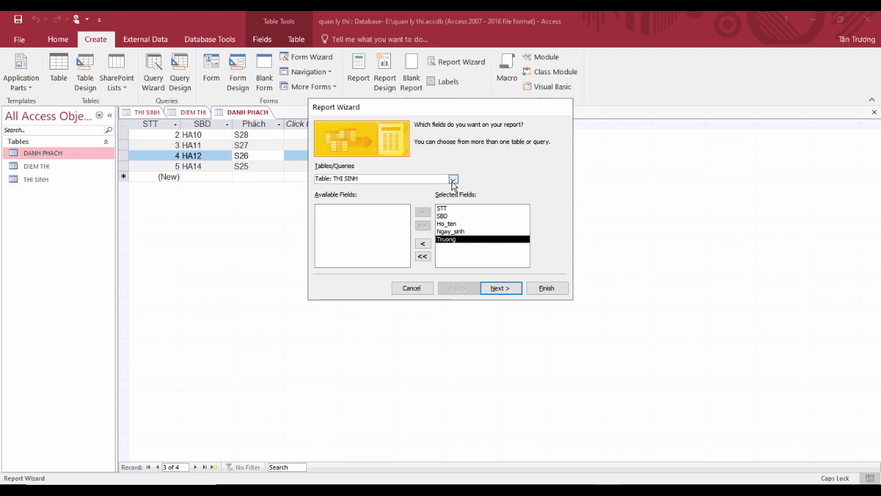
# Step: Add the Diem field from DIEM THI and move on to the data-view choice
pyautogui.click(452, 179)
pyautogui.click(341, 196)
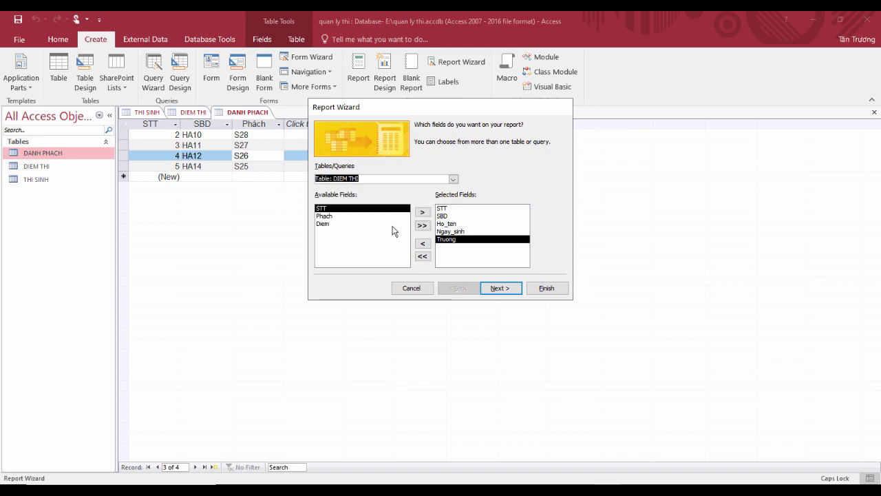
pyautogui.click(373, 224)
pyautogui.click(424, 213)
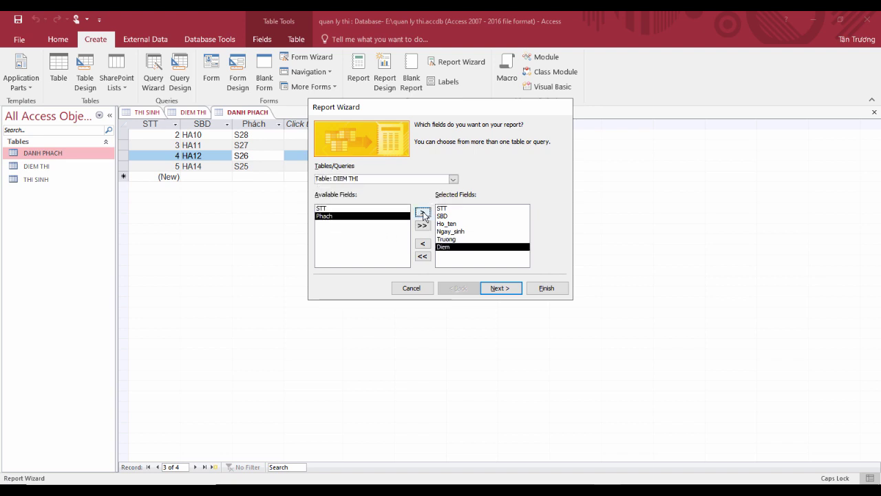
pyautogui.click(491, 288)
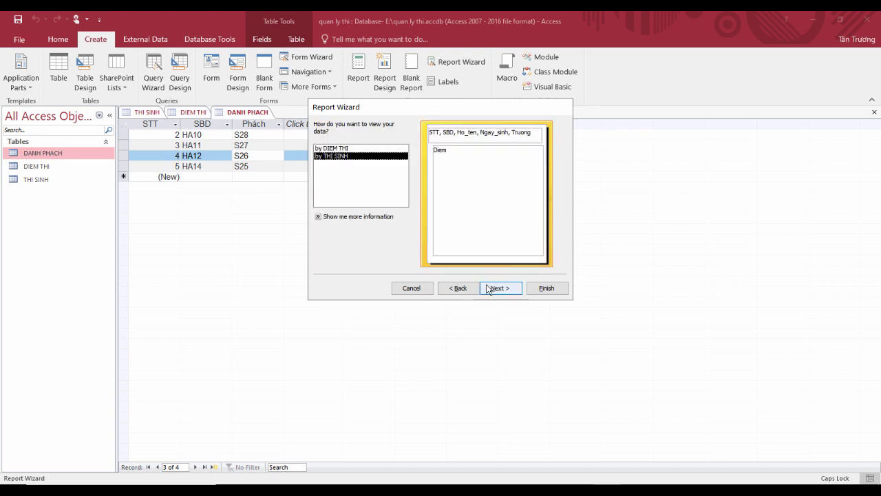
pyautogui.click(365, 148)
# Step: View data by THI SINH, keep default grouping, sorting and layout, and title the report KẾT QUẢ THI
pyautogui.click(363, 157)
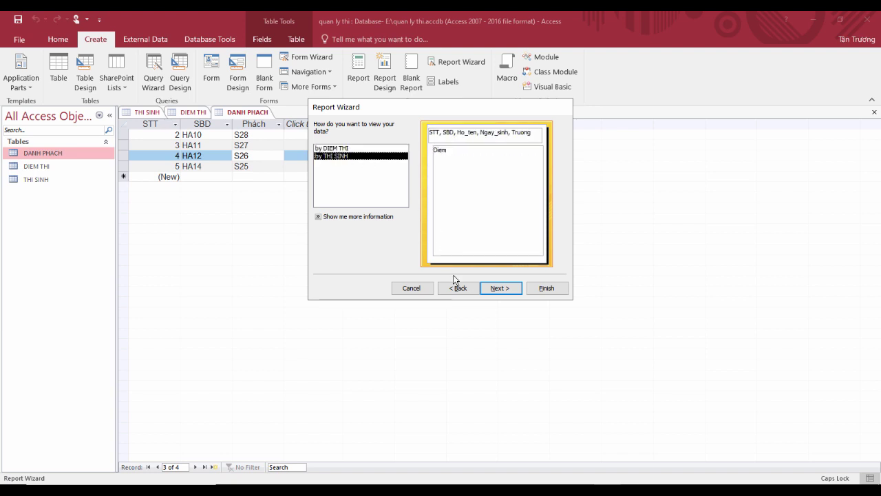
pyautogui.click(498, 290)
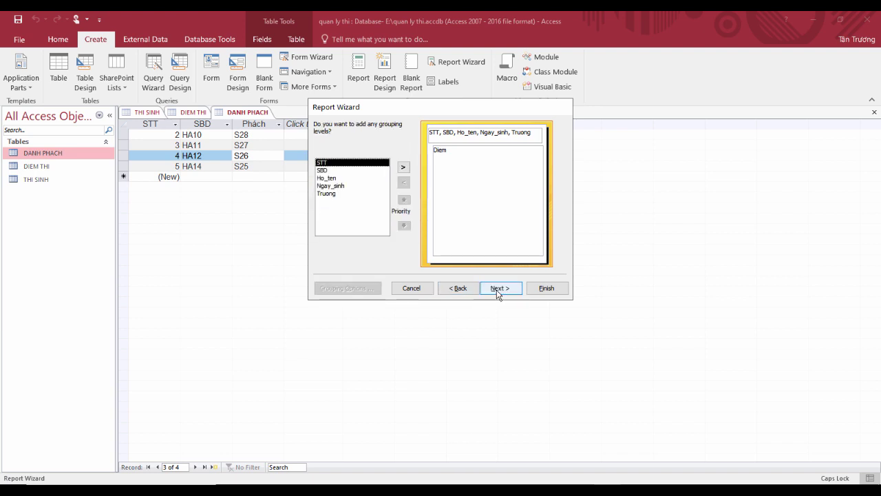
pyautogui.click(498, 292)
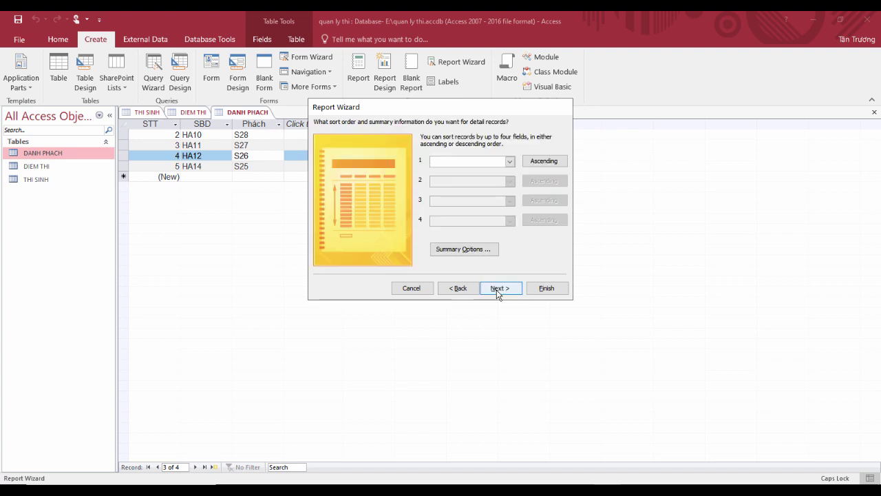
pyautogui.click(499, 289)
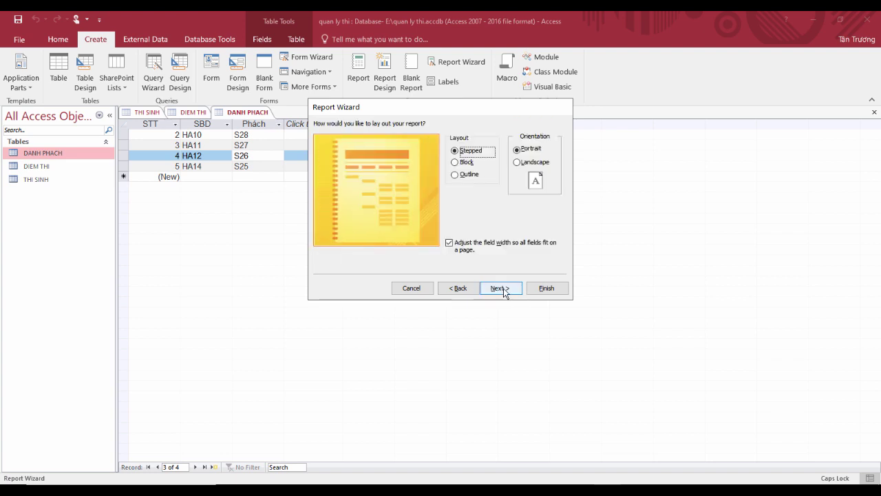
pyautogui.click(506, 289)
pyautogui.doubleClick(457, 137)
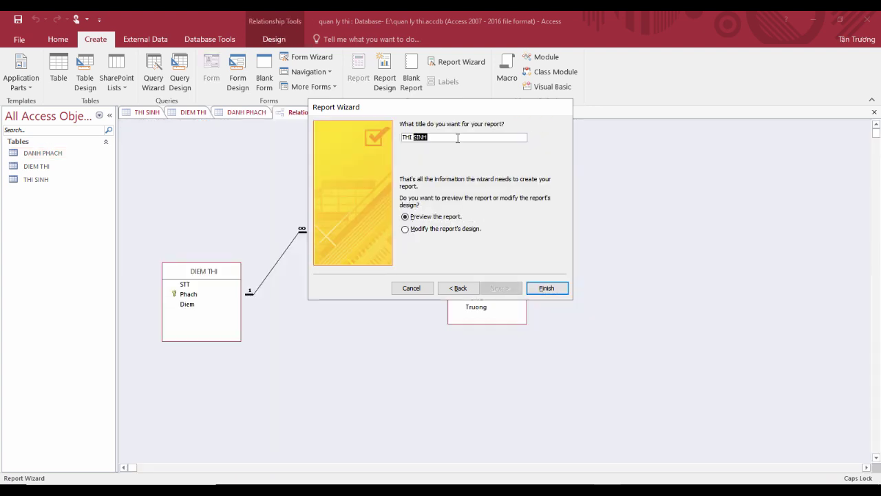
pyautogui.press('BackSpace')
pyautogui.click(552, 289)
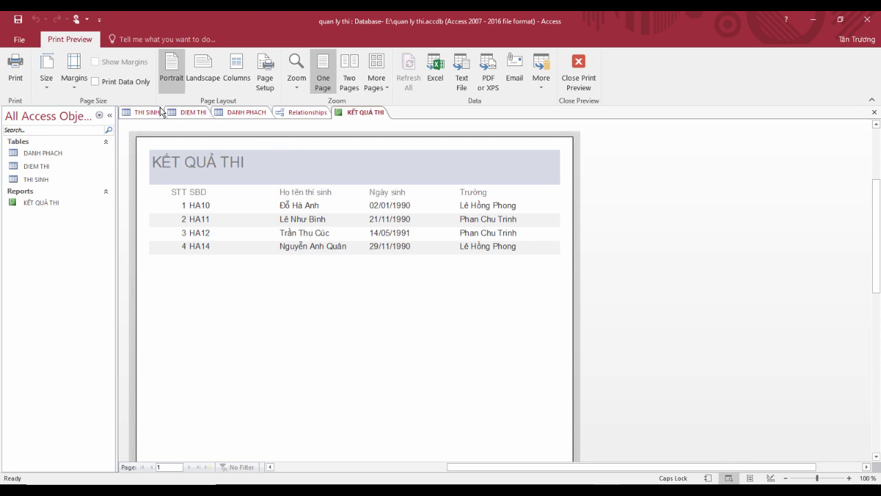
# Step: Inspect the THI SINH table design, looking at the Ho_ten and Ngay_sinh fields
pyautogui.click(143, 112)
pyautogui.click(145, 158)
pyautogui.click(146, 166)
pyautogui.click(146, 156)
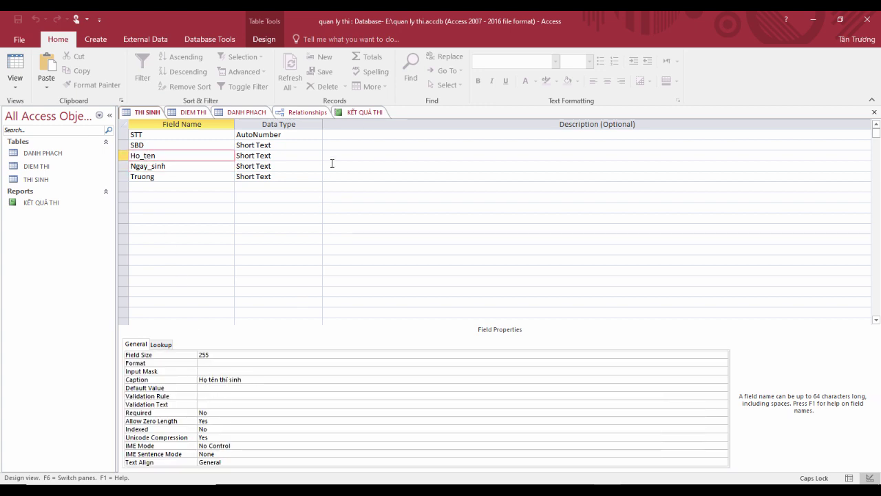
# Step: Compare the KẾT QUẢ THI preview with THI SINH's records, then switch the report to Design view
pyautogui.click(361, 114)
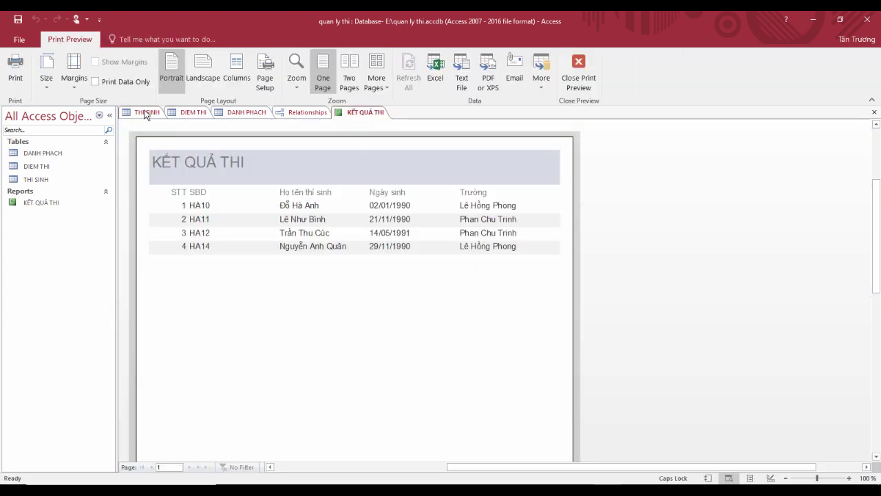
pyautogui.click(146, 114)
pyautogui.click(15, 68)
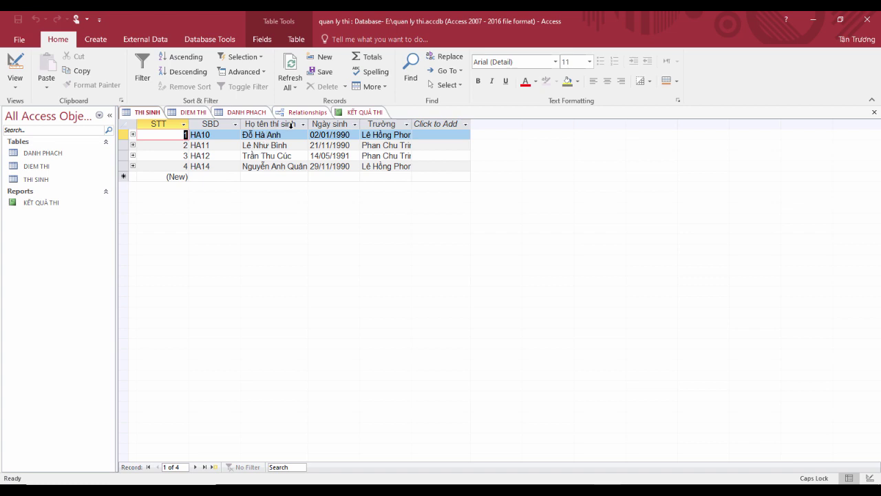
pyautogui.click(363, 113)
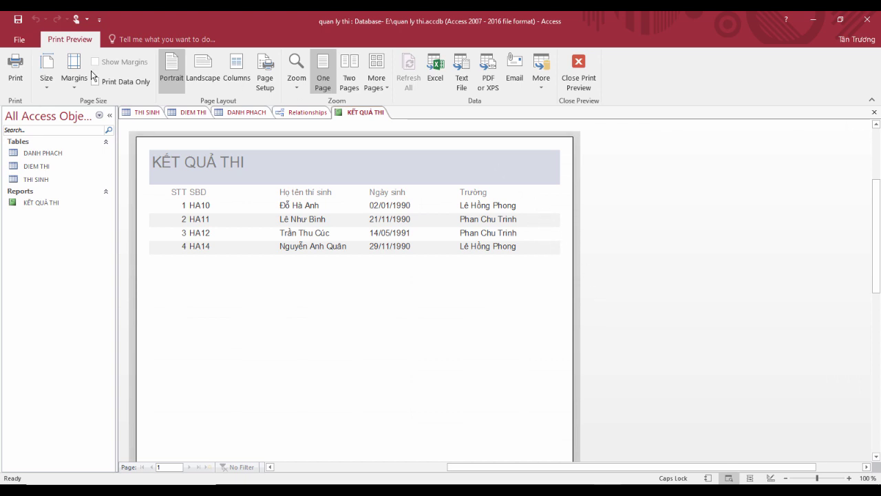
pyautogui.click(572, 82)
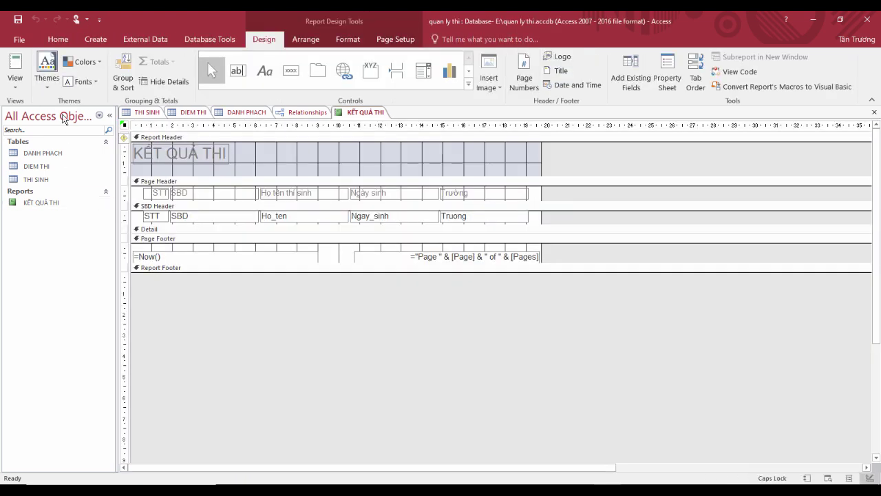
# Step: In Design View, widen the KẾT QUẢ THI report and add the Diem field to the SBD Header after Truong
pyautogui.click(14, 81)
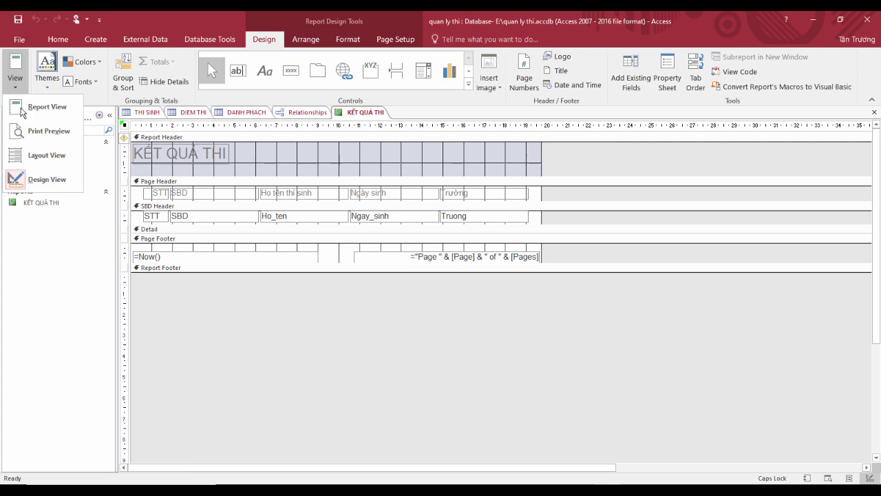
pyautogui.click(44, 184)
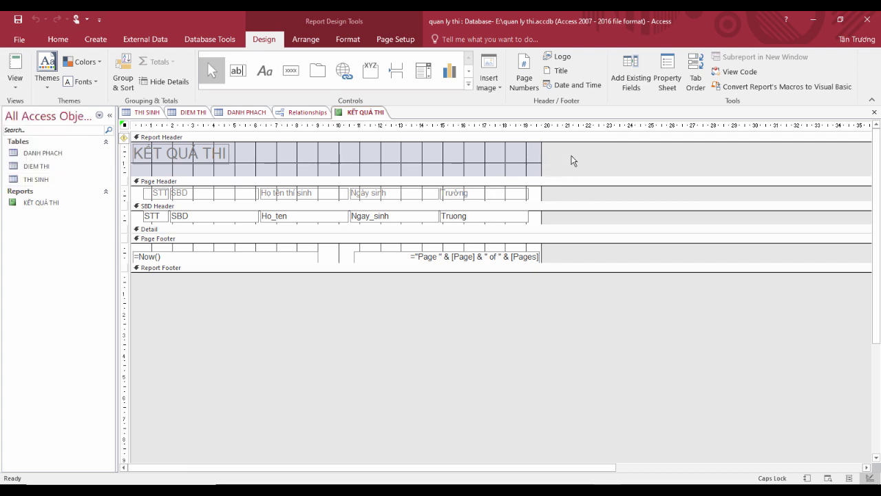
pyautogui.moveTo(541, 195); pyautogui.dragTo(577, 205)
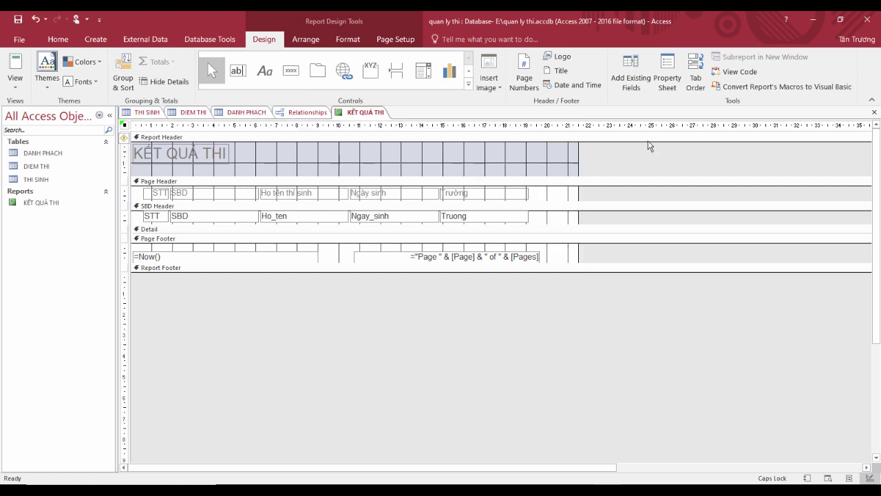
pyautogui.click(630, 86)
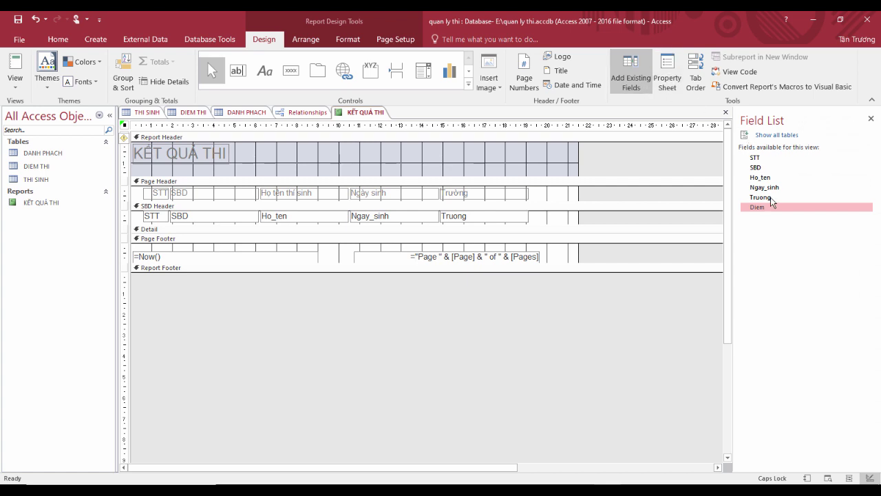
pyautogui.moveTo(769, 207); pyautogui.dragTo(533, 211)
# Step: Delete the stray Diem label overlapping Truong in the SBD Header
pyautogui.click(468, 213)
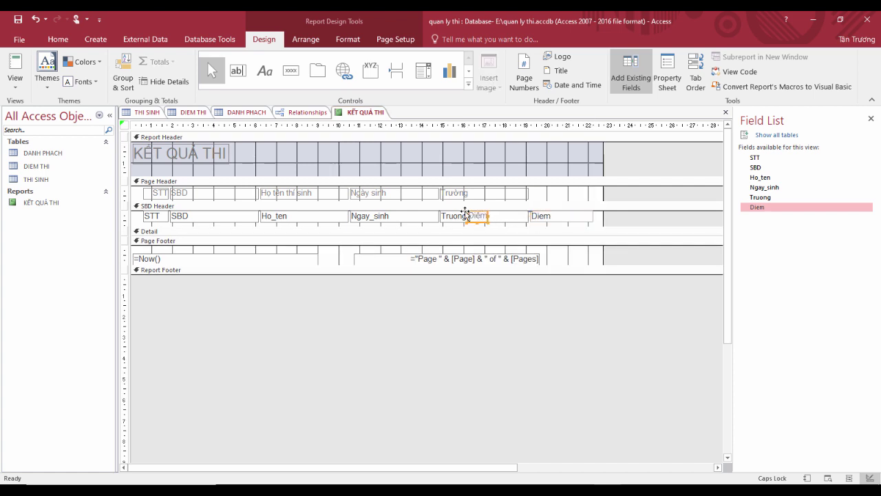
pyautogui.click(467, 214)
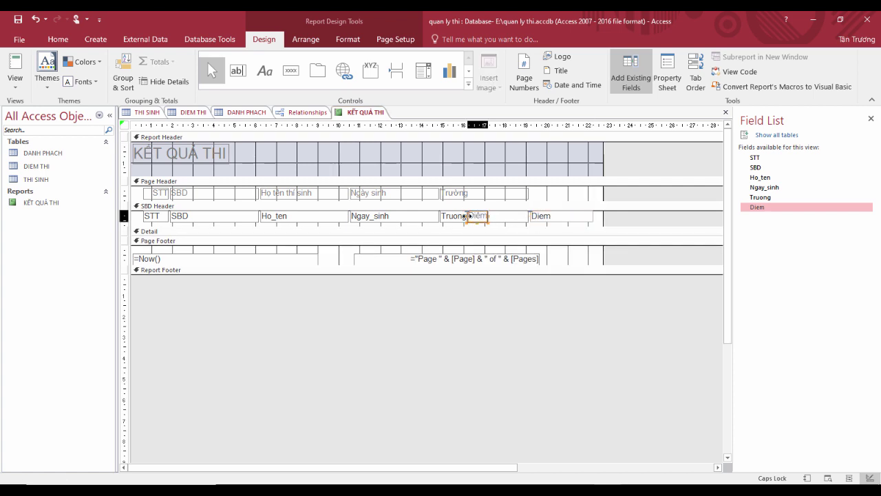
pyautogui.moveTo(468, 214); pyautogui.dragTo(468, 215)
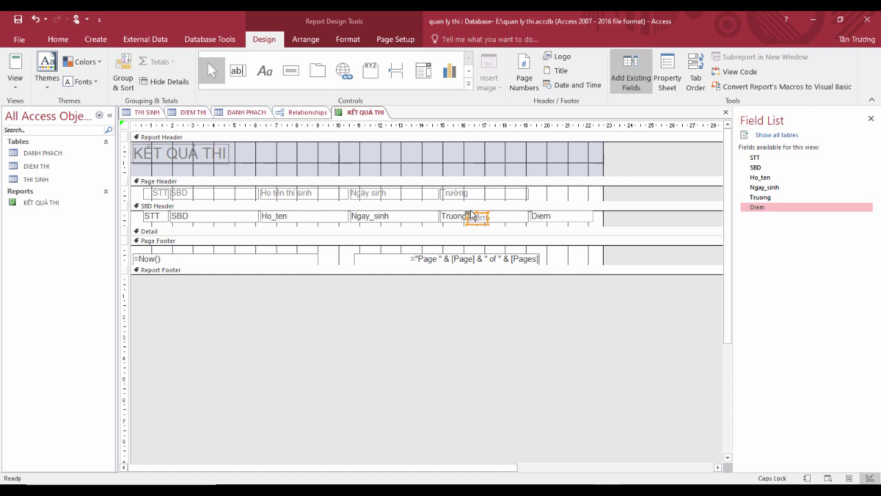
pyautogui.press('Delete')
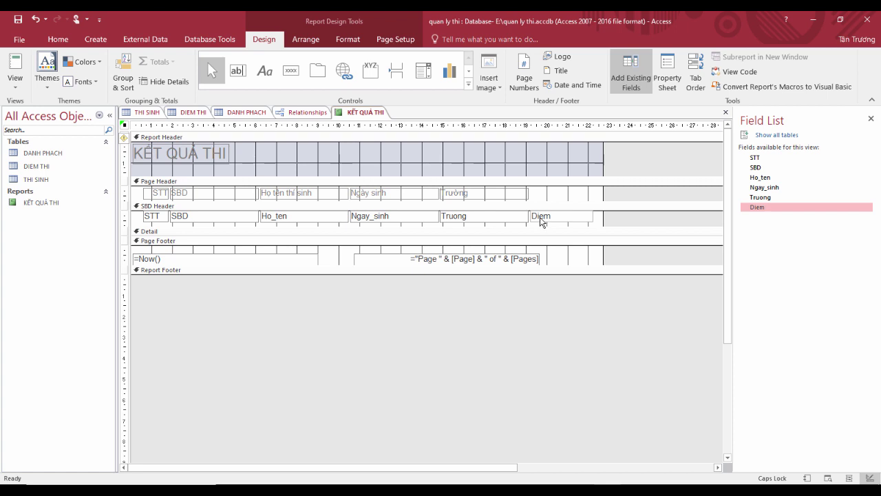
# Step: Add a Điểm heading beside Trường in the Page Header and view scores 10, 8, 6 and 9
pyautogui.click(265, 71)
pyautogui.moveTo(535, 188); pyautogui.dragTo(565, 203)
pyautogui.write('ie')
pyautogui.press('capslock')
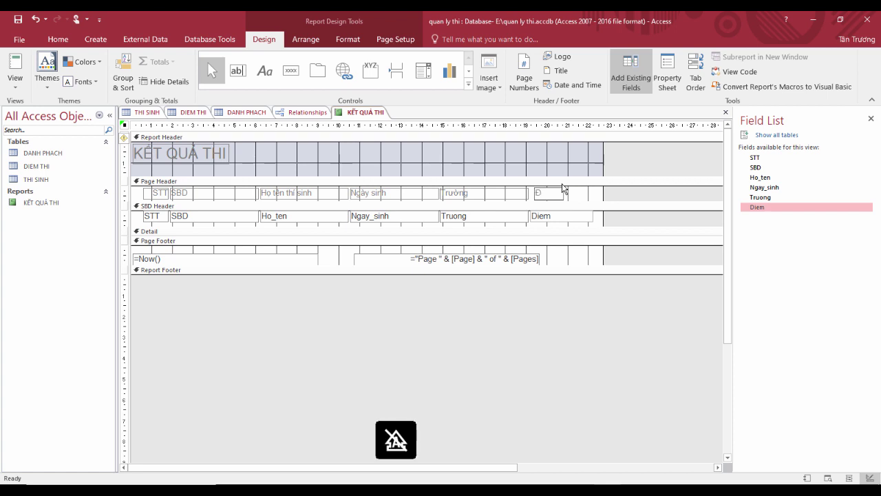
pyautogui.write('r')
pyautogui.click(460, 193)
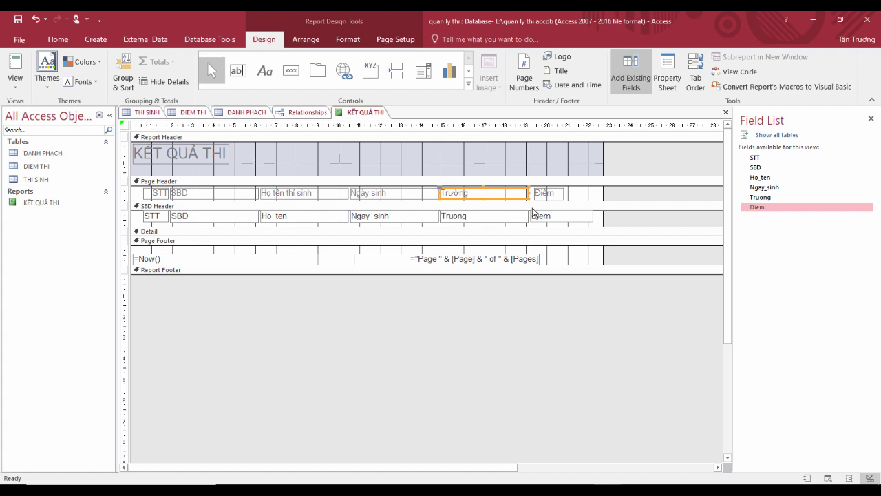
pyautogui.click(15, 65)
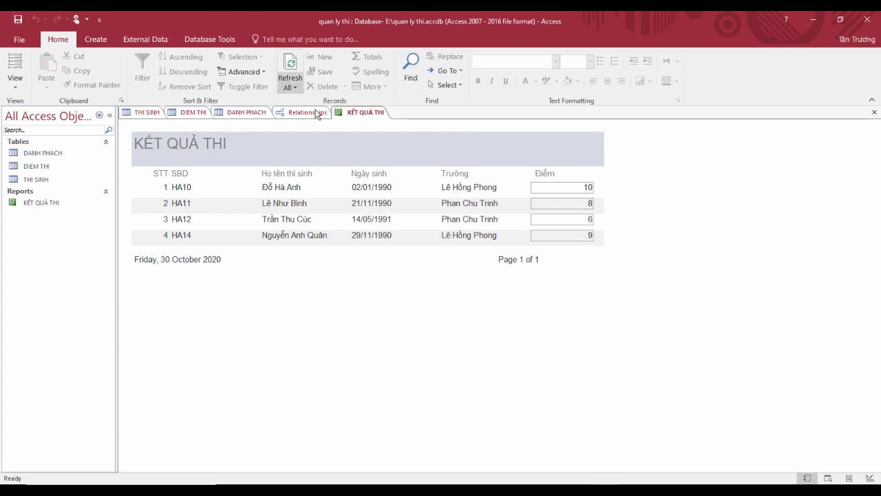
# Step: Launch the Report Wizard from the Create tab for a new report
pyautogui.rightClick(355, 112)
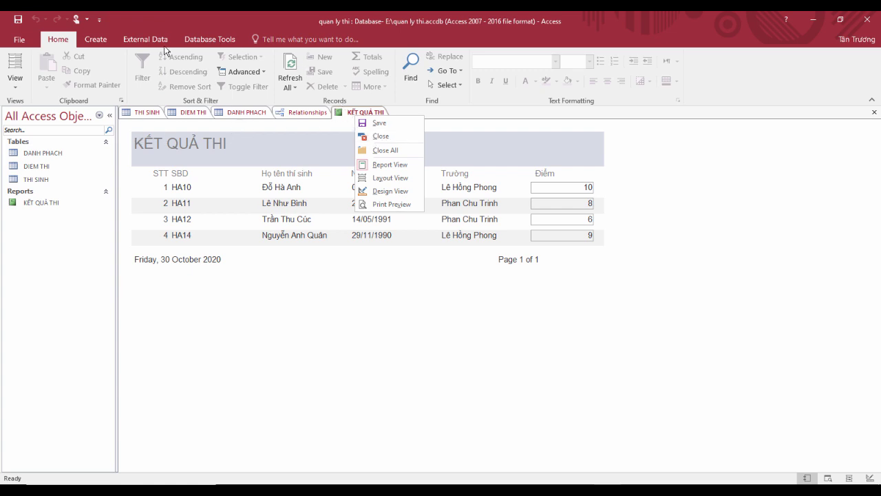
pyautogui.click(109, 40)
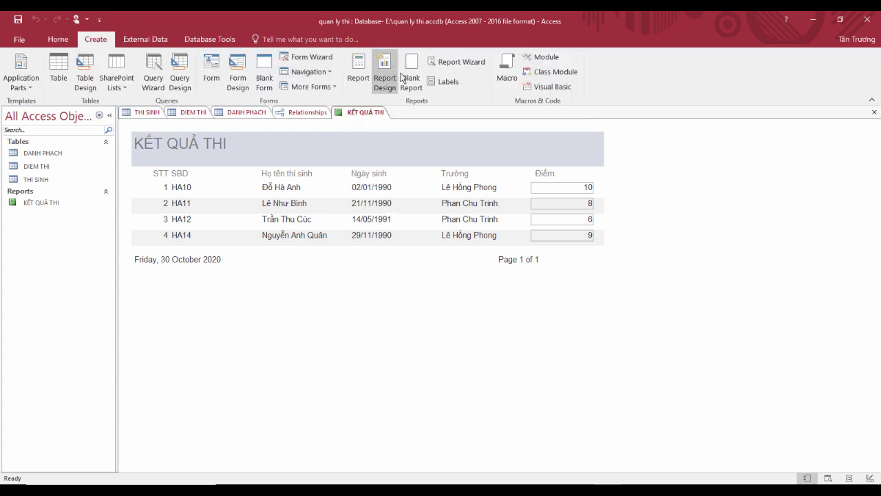
pyautogui.click(461, 64)
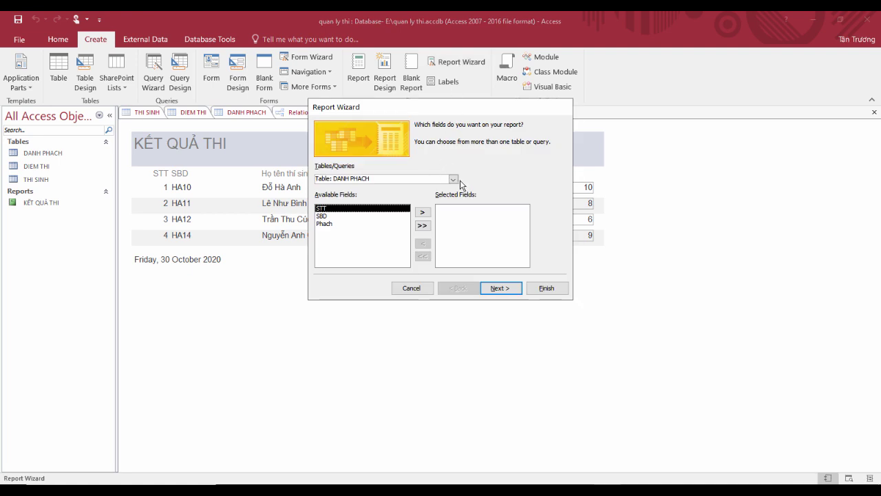
# Step: Include all THI SINH fields plus Diem from DIEM THI in the wizard's report
pyautogui.click(453, 179)
pyautogui.click(403, 203)
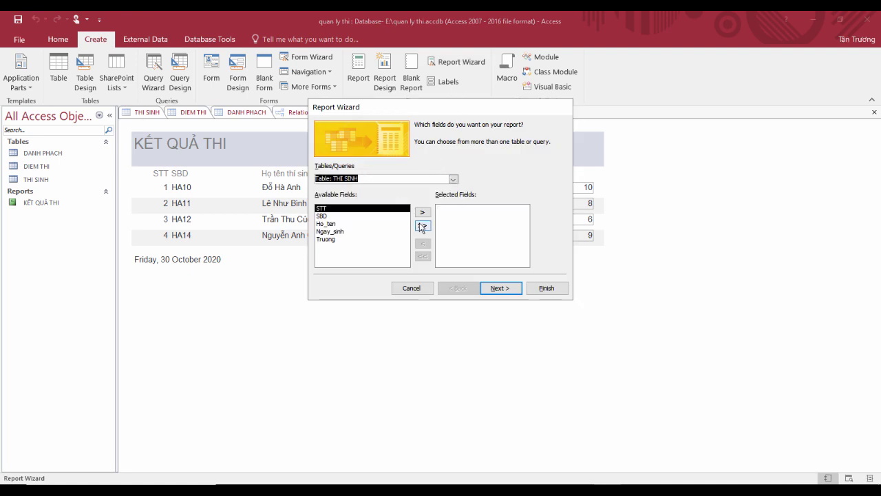
pyautogui.click(422, 225)
pyautogui.click(453, 179)
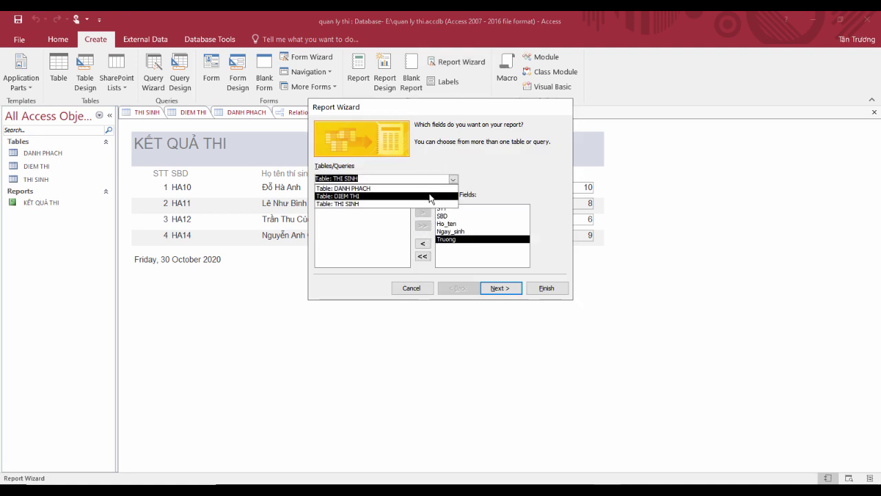
pyautogui.click(430, 197)
pyautogui.click(358, 226)
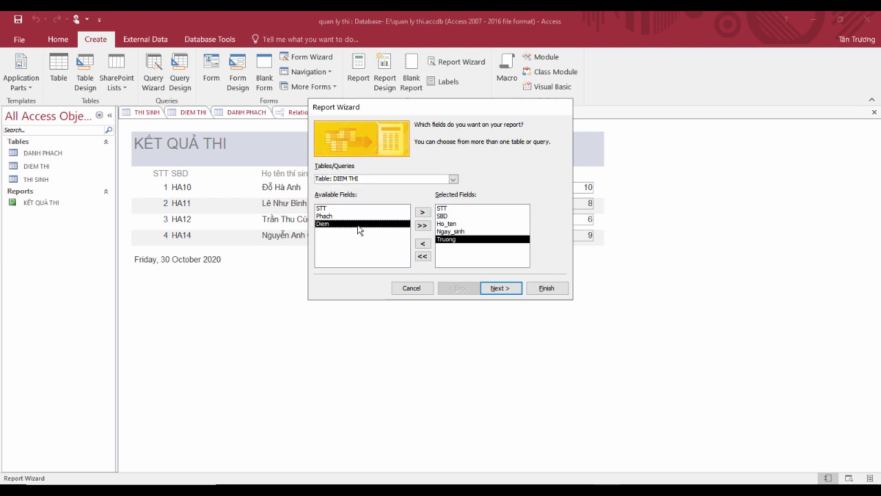
pyautogui.click(423, 212)
pyautogui.click(504, 287)
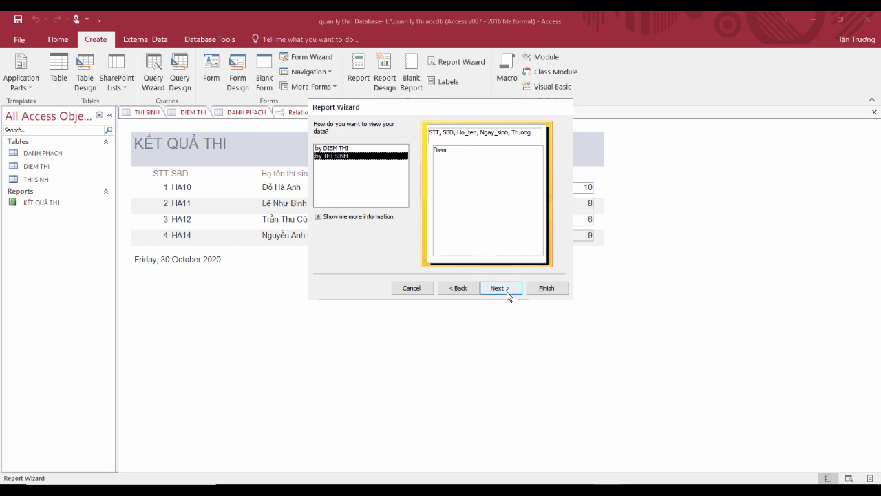
# Step: Group the report by Truong, leaving sort order and layout at their defaults
pyautogui.click(508, 292)
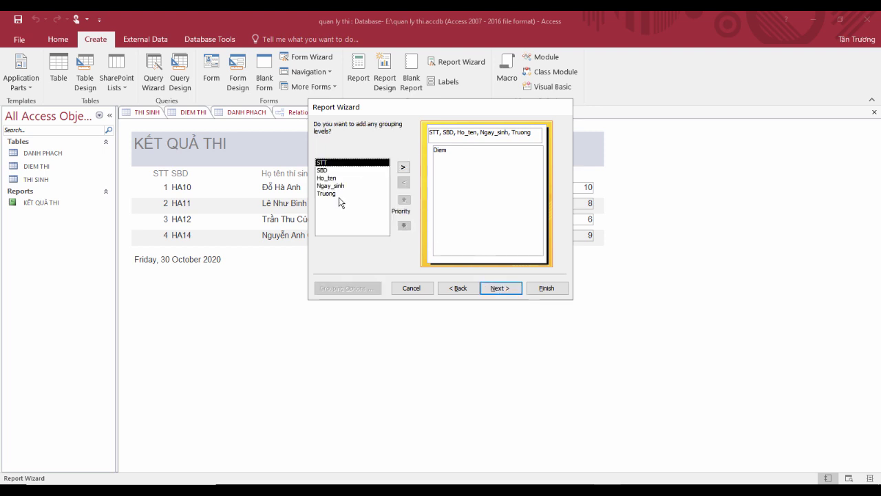
pyautogui.click(340, 194)
pyautogui.click(402, 170)
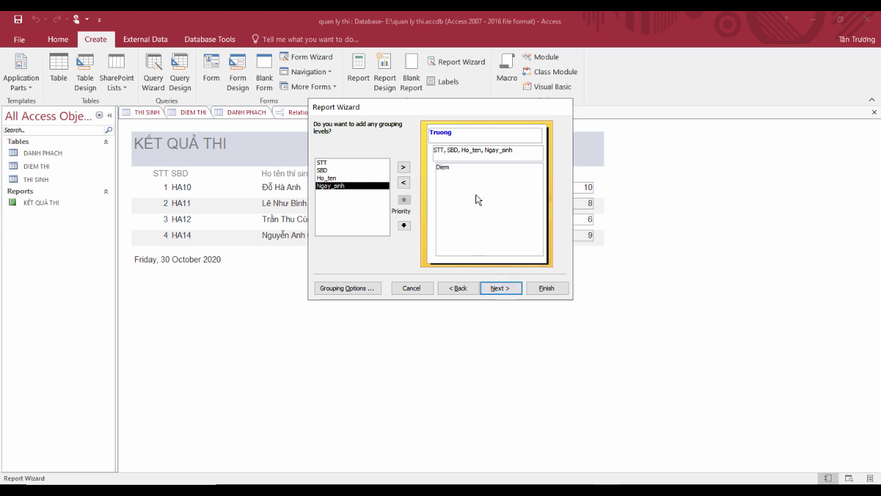
pyautogui.click(503, 288)
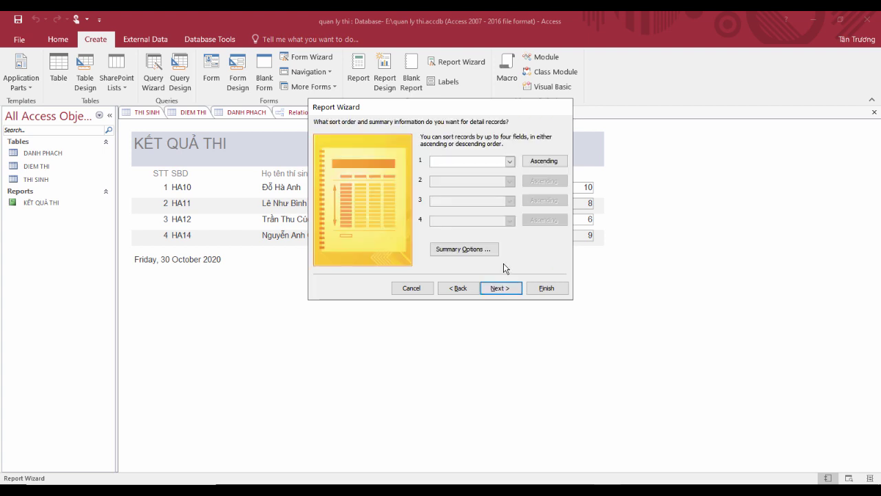
pyautogui.click(510, 161)
pyautogui.click(510, 161)
pyautogui.click(500, 288)
pyautogui.click(503, 288)
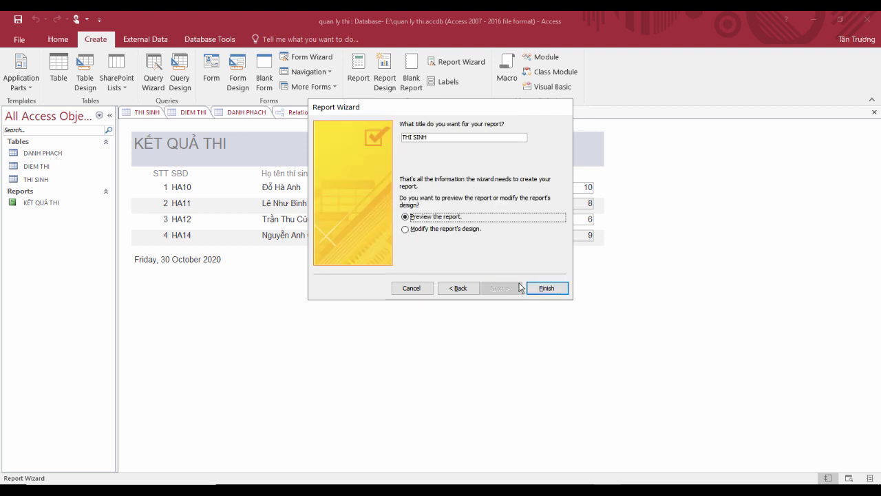
# Step: Title the report KẾT QUẢ THI THEO TRƯỜNG and finish the wizard
pyautogui.doubleClick(443, 136)
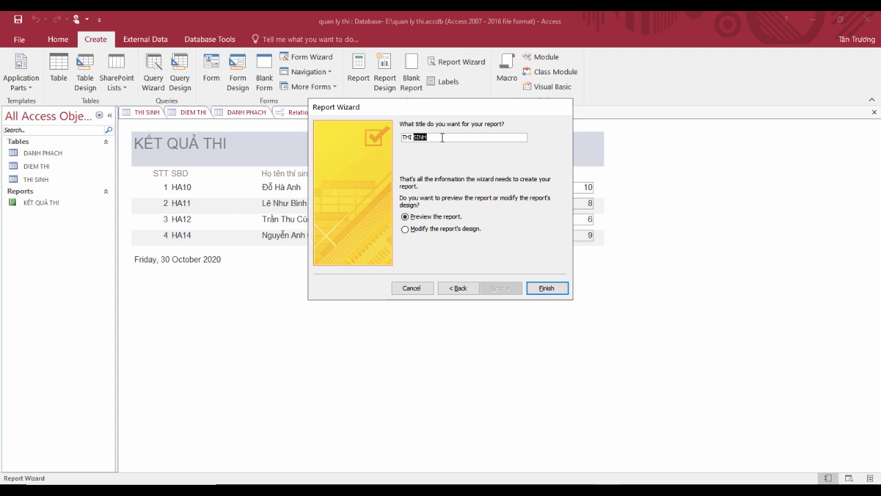
pyautogui.press('BackSpace')
pyautogui.press('BackSpace')
pyautogui.press('BackSpace')
pyautogui.press('BackSpace')
pyautogui.press('BackSpace')
pyautogui.press('capslock')
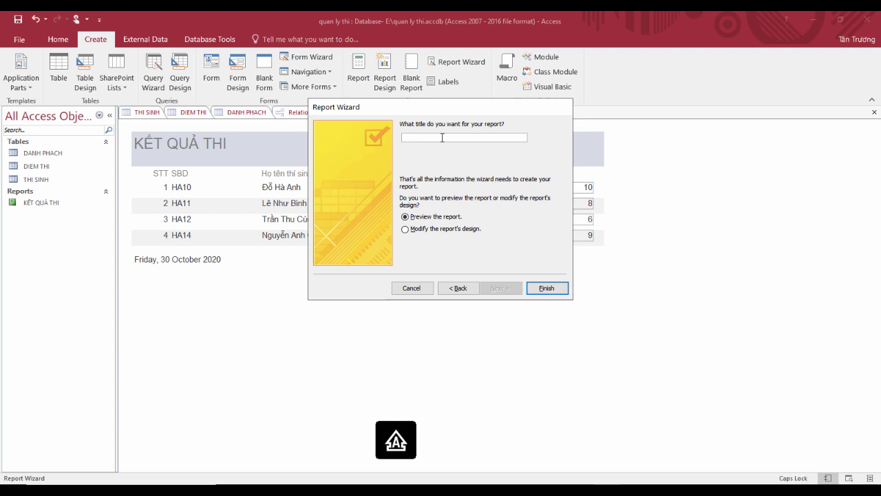
pyautogui.write('KẾT QUẢ THI THEO TRƯỜNG')
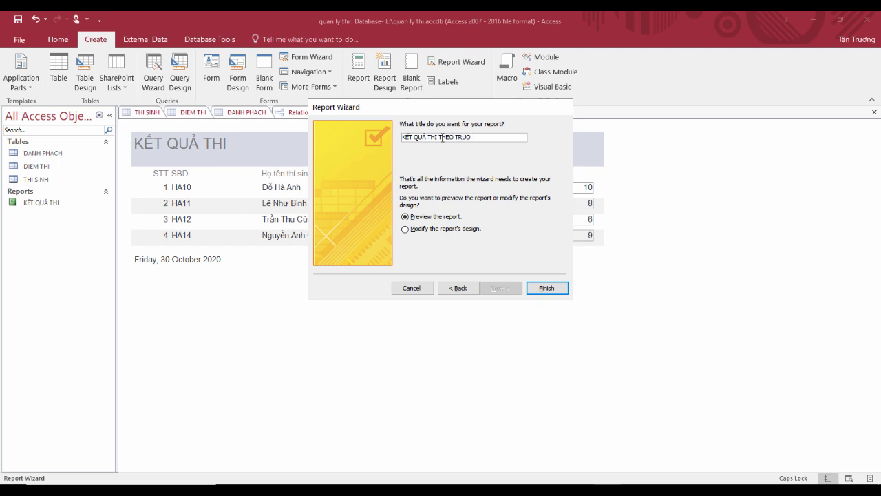
pyautogui.click(564, 291)
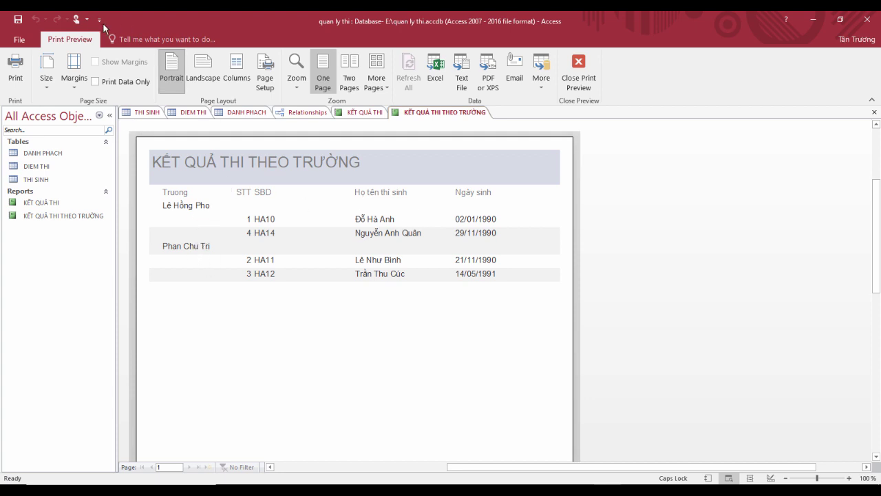
# Step: In Design View, widen the report and place the Diem field in the SBD Header without its label
pyautogui.click(581, 76)
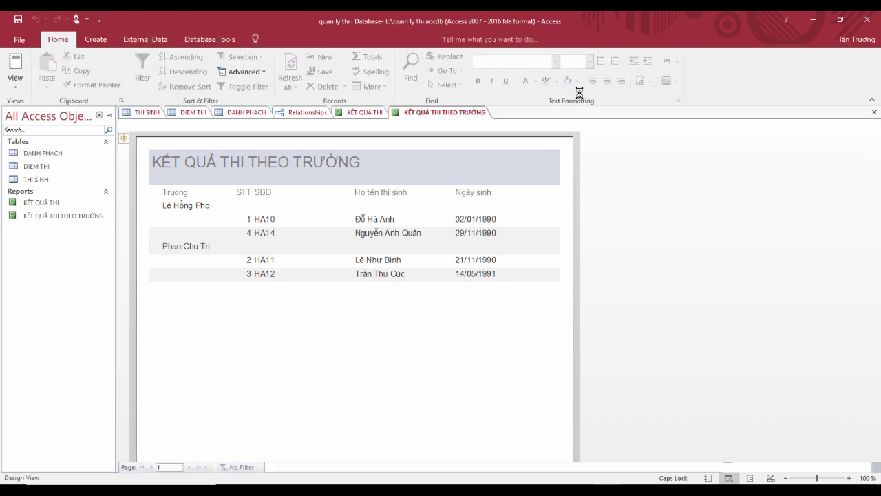
pyautogui.moveTo(541, 166); pyautogui.dragTo(582, 177)
pyautogui.moveTo(772, 212); pyautogui.dragTo(544, 239)
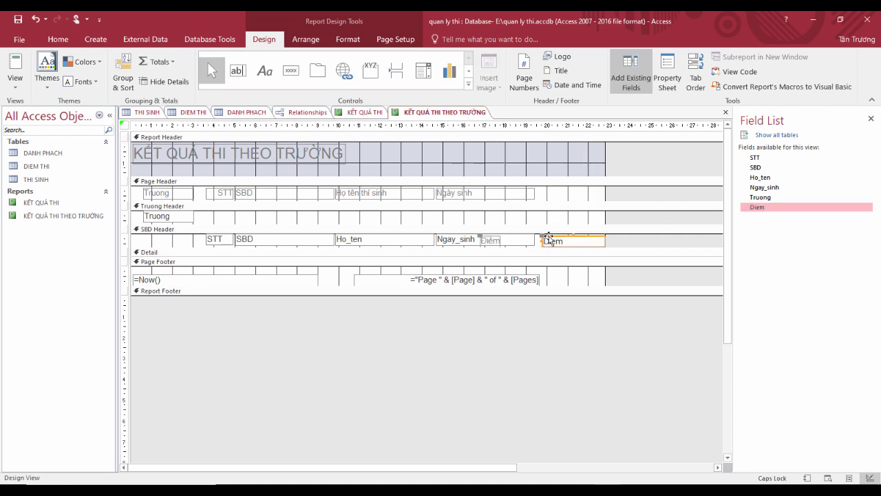
pyautogui.moveTo(548, 238); pyautogui.dragTo(544, 239)
pyautogui.click(483, 241)
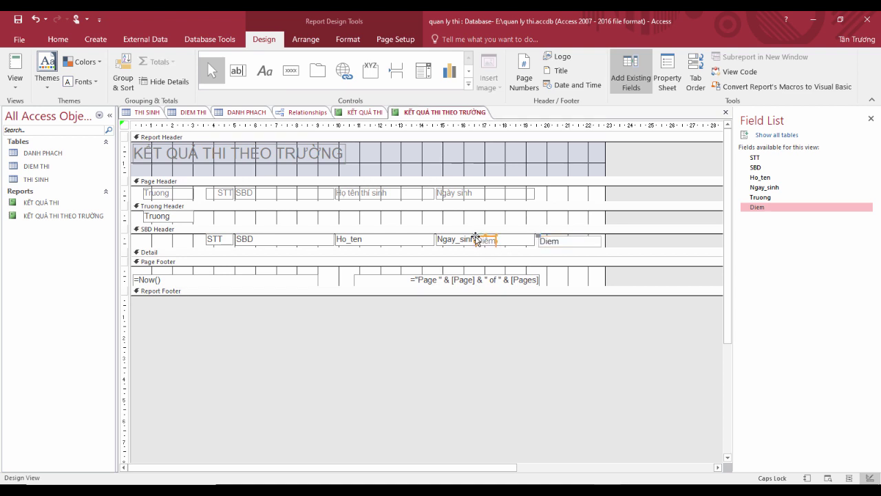
pyautogui.press('Delete')
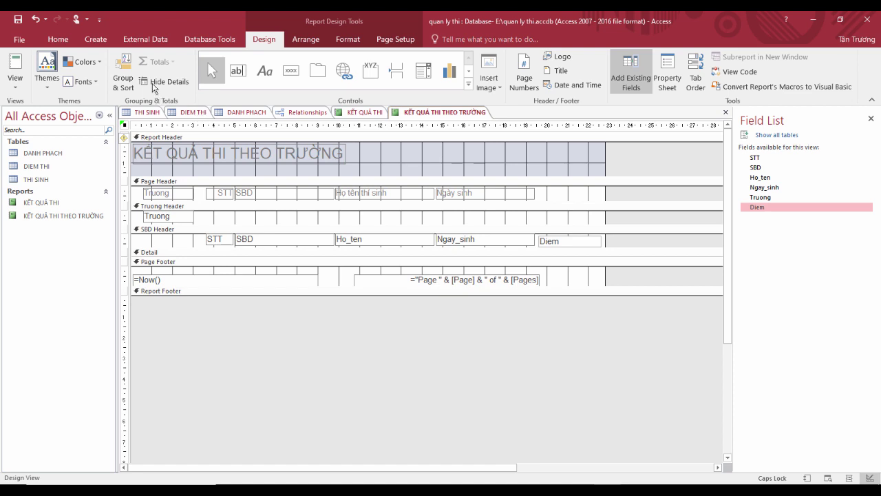
# Step: Add a Điểm heading beside Ngày sinh in the Page Header and view the grouped report
pyautogui.click(254, 75)
pyautogui.moveTo(541, 188); pyautogui.dragTo(574, 199)
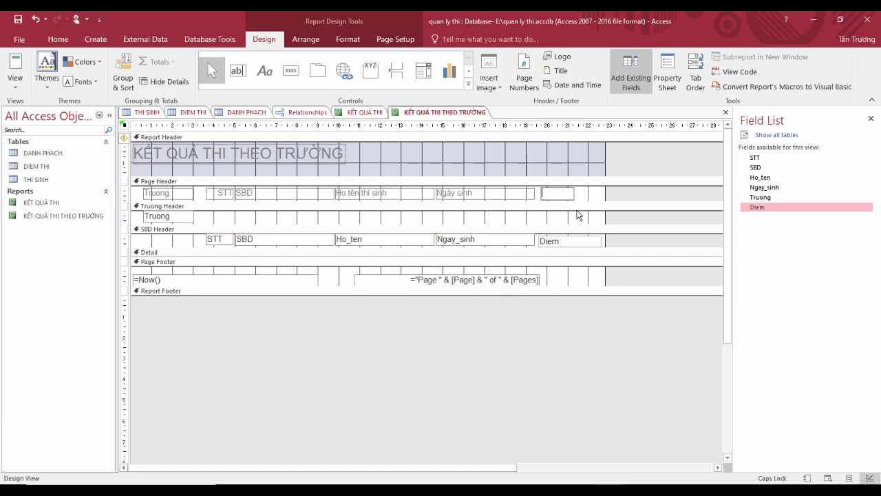
pyautogui.write('đ')
pyautogui.press('capslock')
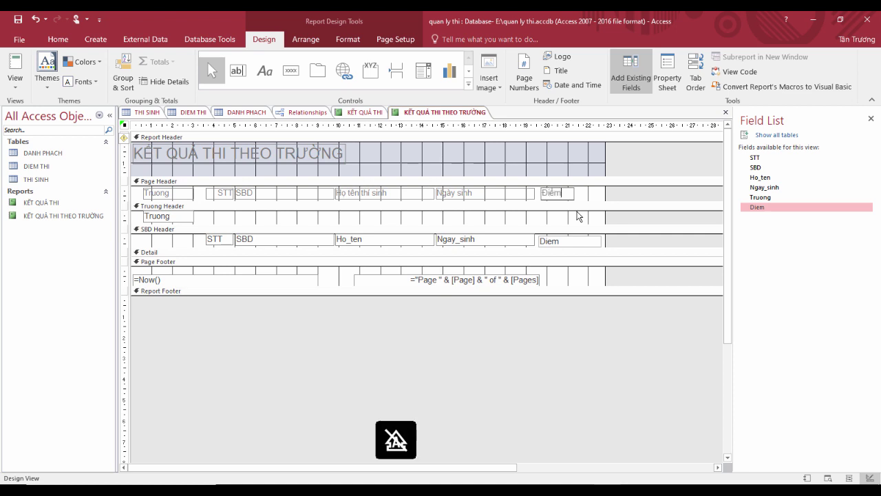
pyautogui.click(11, 69)
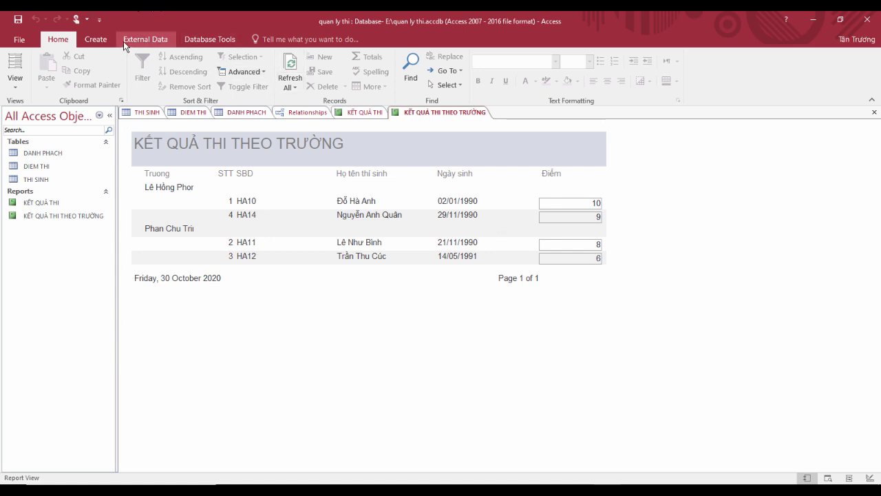
# Step: Start a Report Wizard report with all THI SINH fields plus Diem from DIEM THI
pyautogui.click(95, 39)
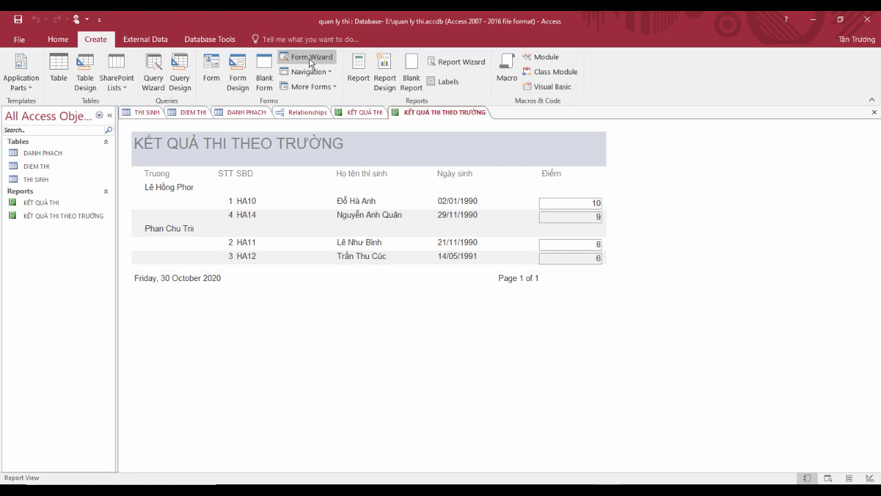
pyautogui.click(457, 61)
pyautogui.click(450, 180)
pyautogui.click(415, 210)
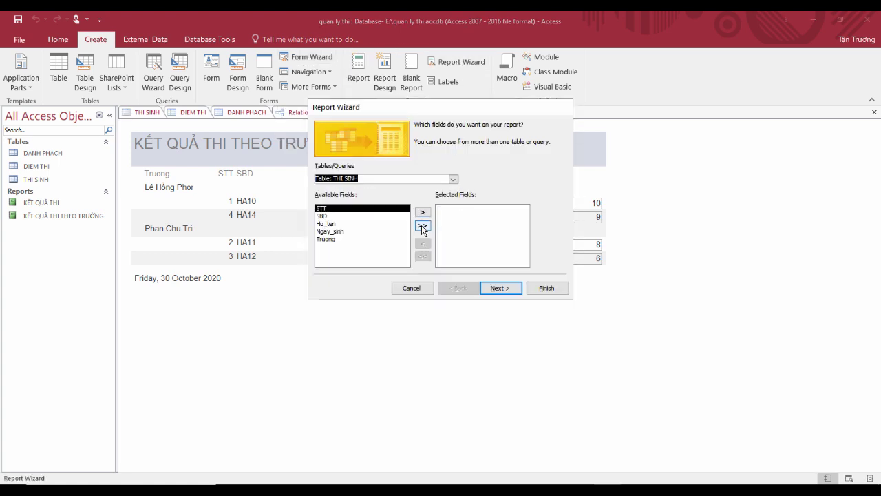
pyautogui.click(421, 225)
pyautogui.click(453, 179)
pyautogui.click(406, 202)
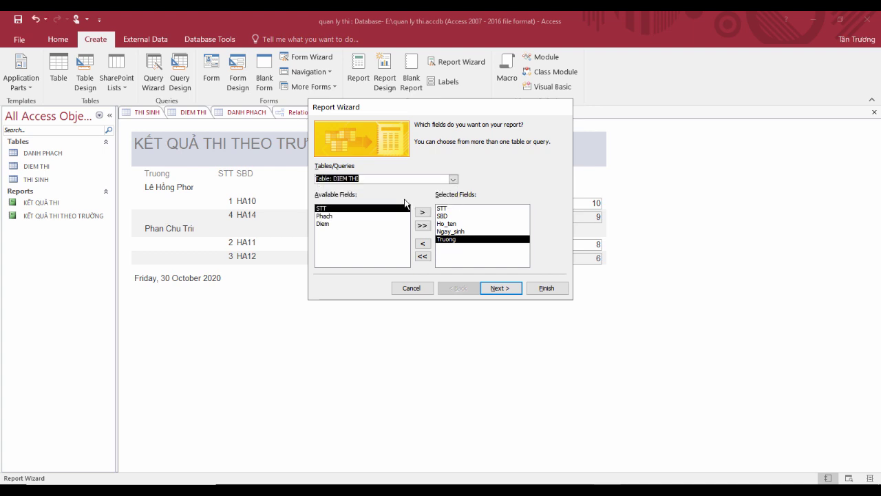
pyautogui.click(396, 224)
pyautogui.click(422, 212)
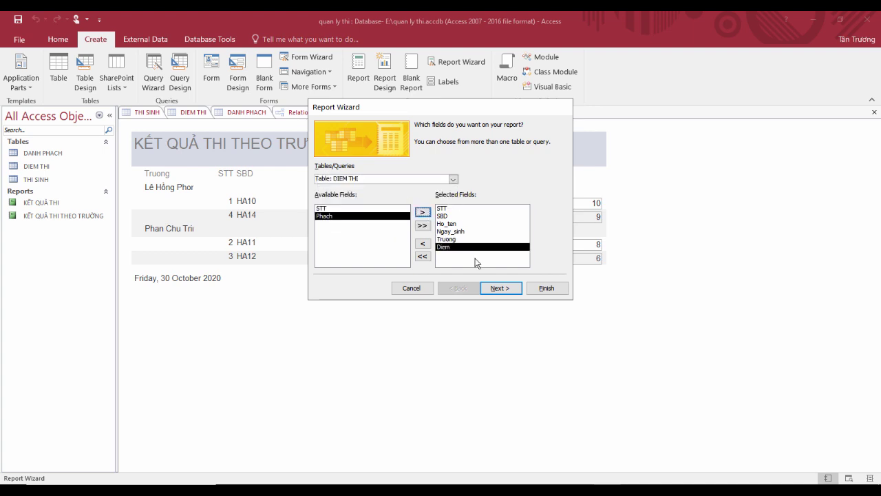
pyautogui.click(499, 288)
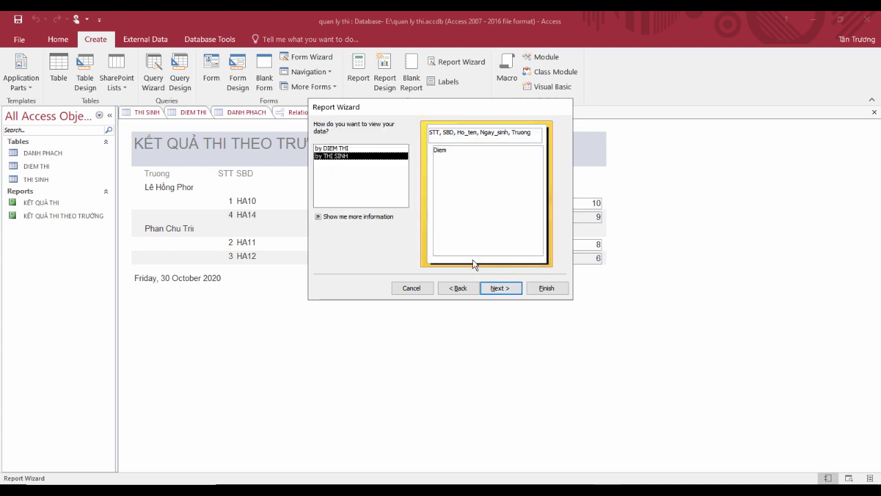
# Step: Skip grouping, sort records by Diem descending, and accept the default layout
pyautogui.click(499, 288)
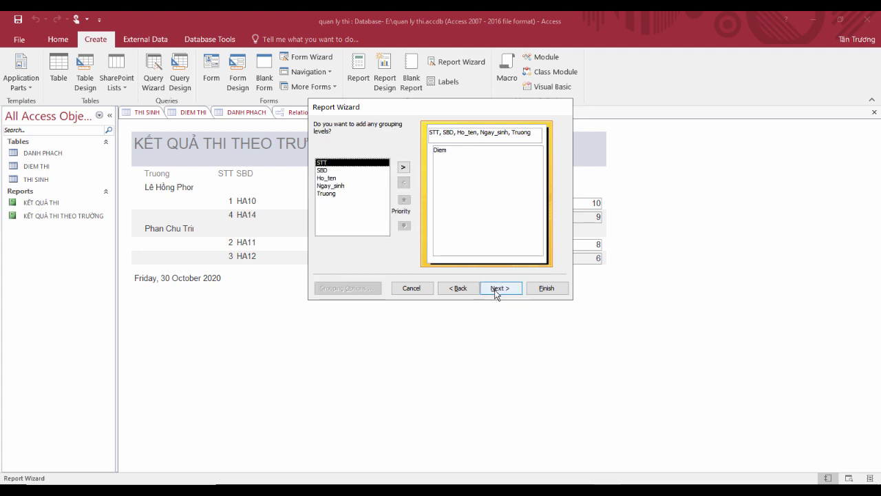
pyautogui.click(497, 289)
pyautogui.click(510, 161)
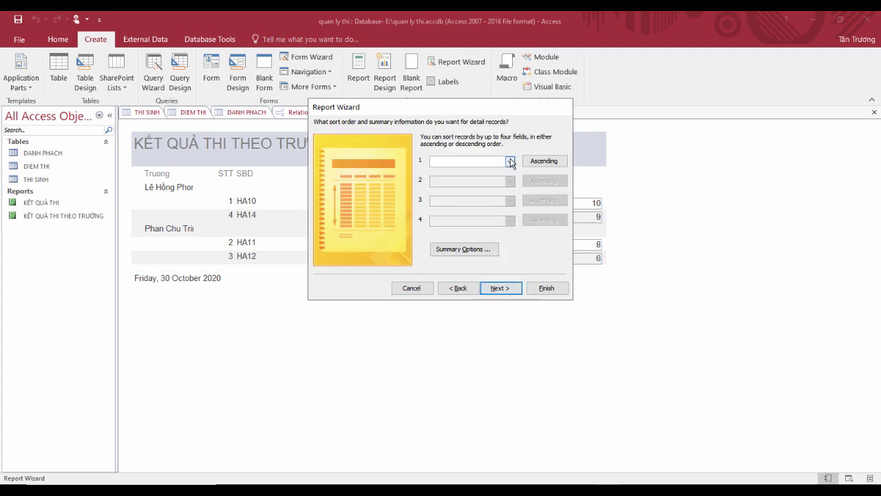
pyautogui.click(504, 179)
pyautogui.click(534, 165)
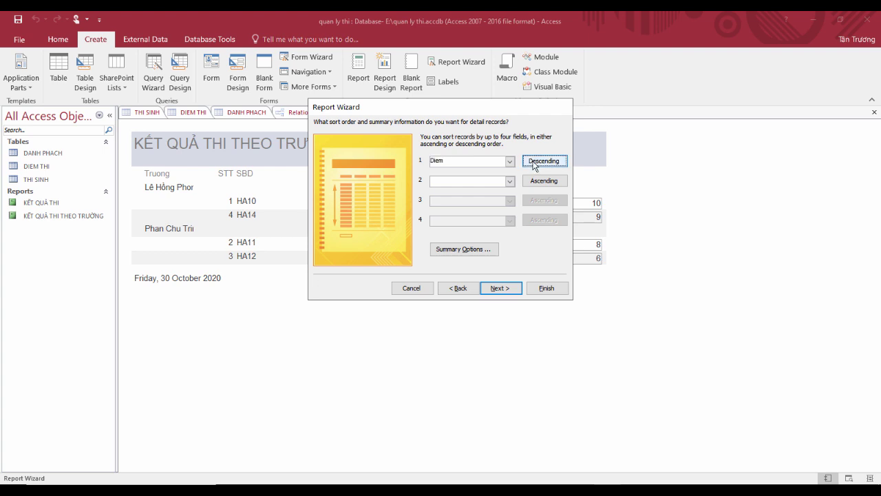
pyautogui.click(509, 290)
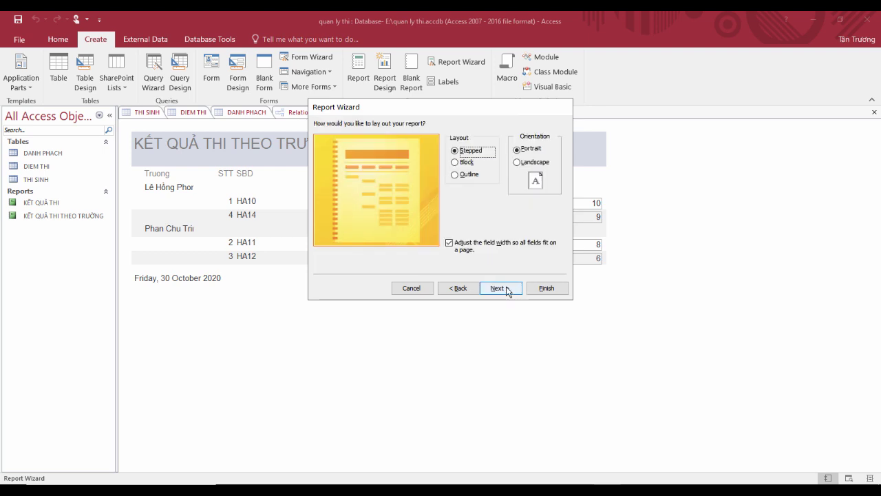
pyautogui.click(460, 287)
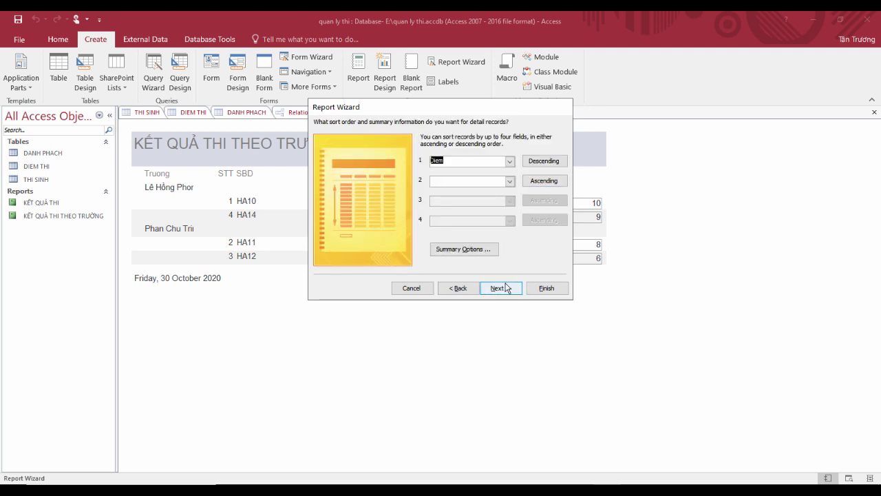
pyautogui.click(506, 288)
pyautogui.click(502, 288)
# Step: Title the report KẾT QUẢ THI TOÀN TỈNH and finish to preview it
pyautogui.doubleClick(453, 138)
pyautogui.click(454, 139)
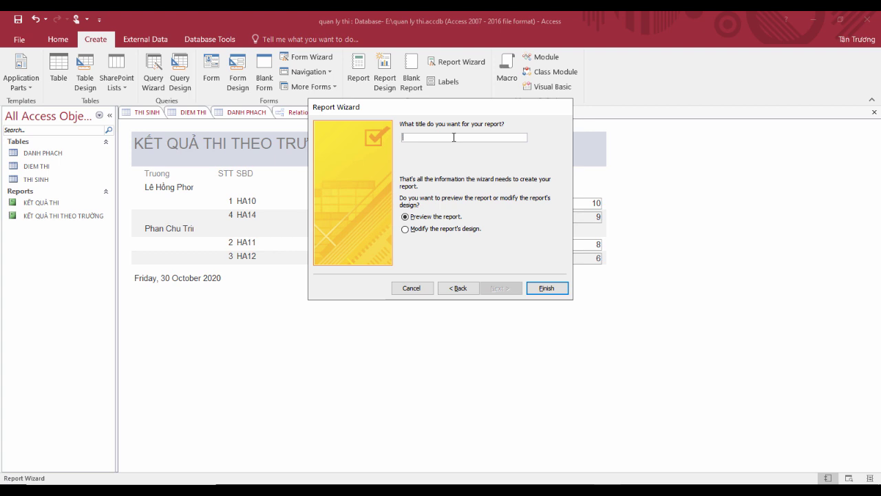
pyautogui.write('K')
pyautogui.press('capslock')
pyautogui.write('E')
pyautogui.write('T QUẢ THI')
pyautogui.write(' DDIEER')
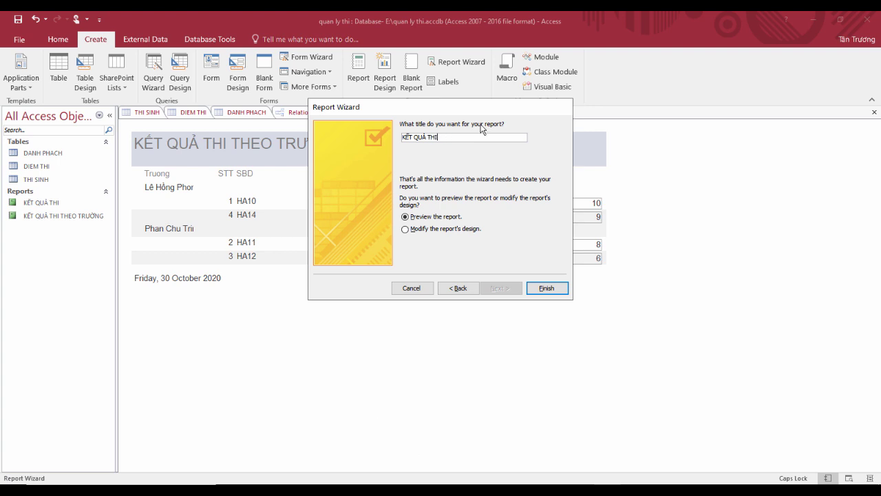
pyautogui.write('TOÀN TINHR')
pyautogui.click(550, 288)
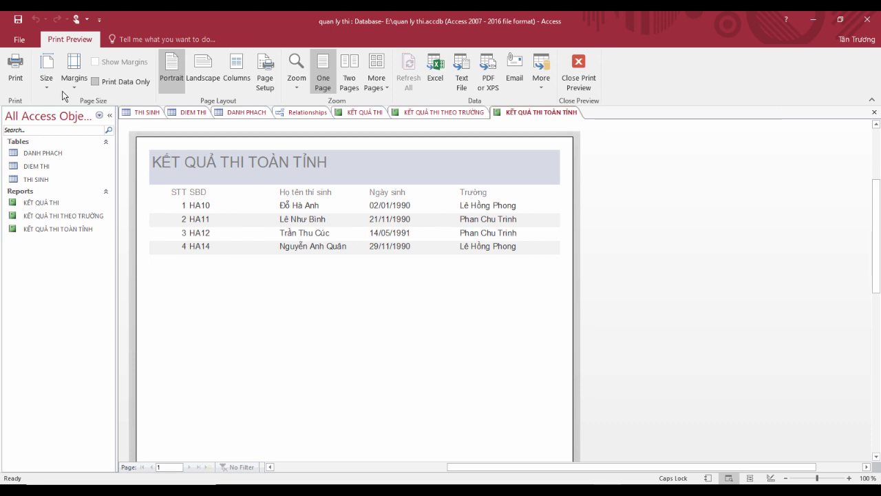
# Step: In Design View, widen the report and place the Diem field beside Truong without its label
pyautogui.click(580, 76)
pyautogui.moveTo(542, 165); pyautogui.dragTo(593, 175)
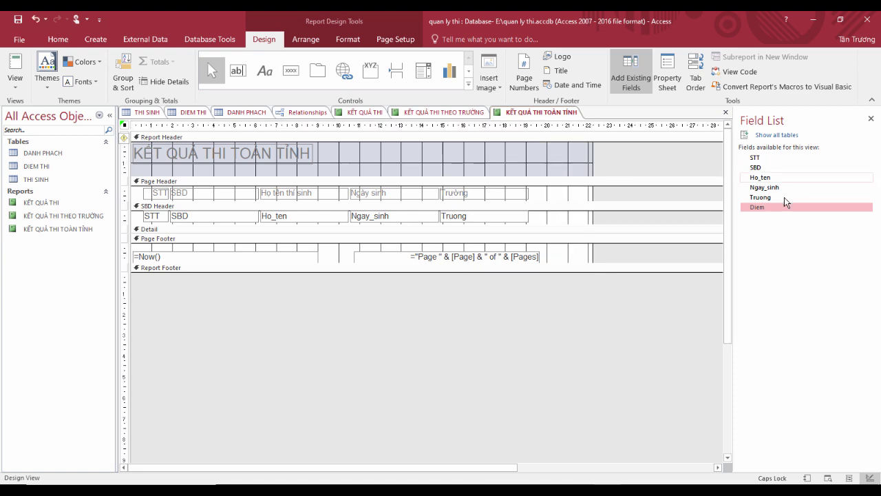
pyautogui.moveTo(776, 207); pyautogui.dragTo(535, 213)
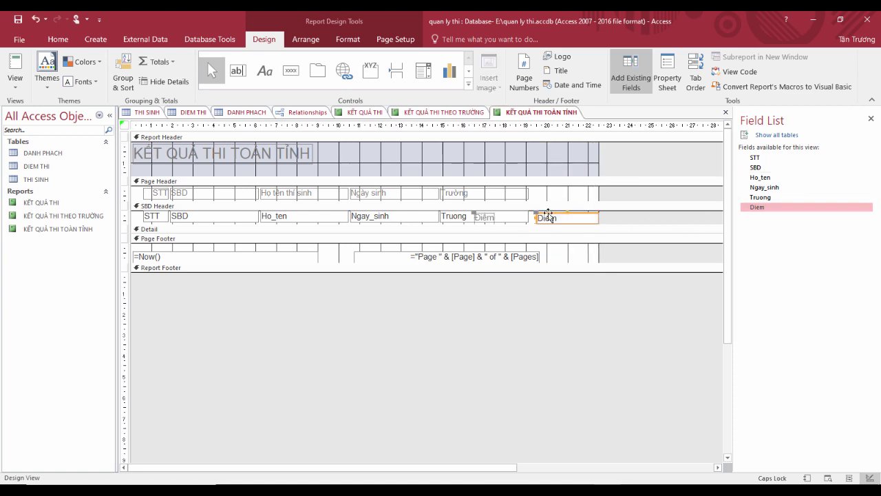
pyautogui.click(475, 212)
pyautogui.press('Delete')
# Step: Add a Điểm heading above the score column and view scores 10, 8, 6 and 9
pyautogui.click(262, 76)
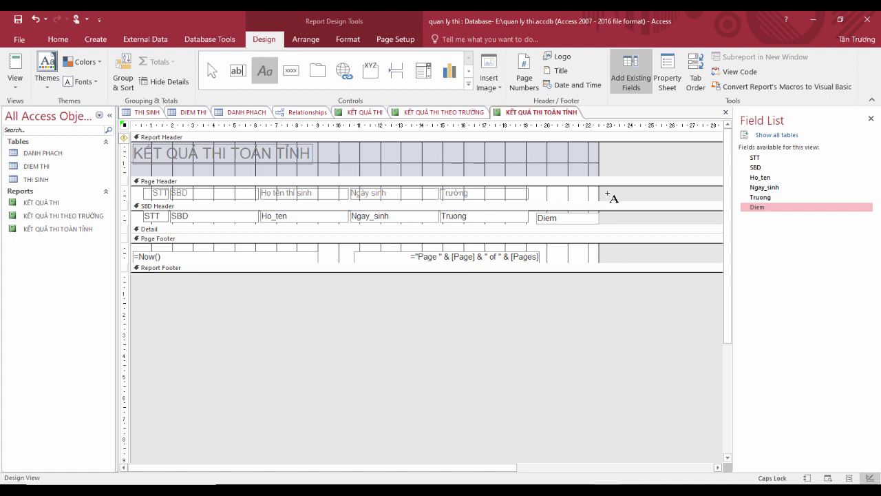
pyautogui.moveTo(546, 188); pyautogui.dragTo(570, 199)
pyautogui.write('đ')
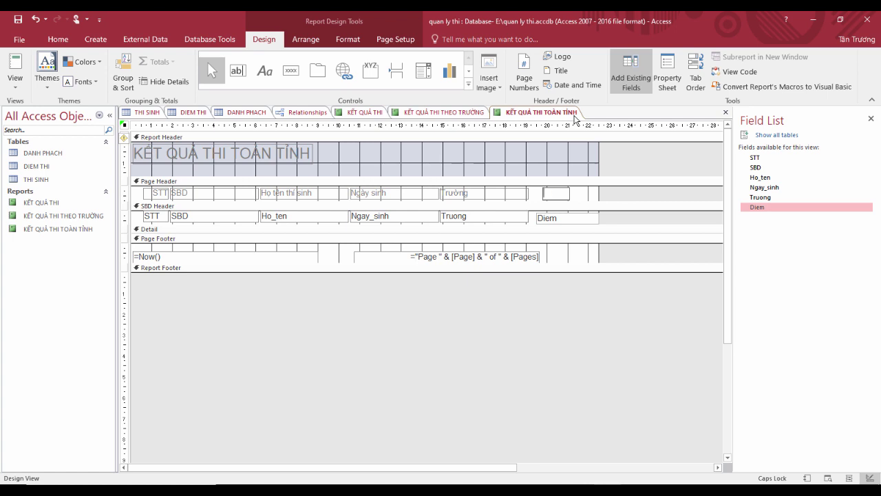
pyautogui.press('capslock')
pyautogui.write('iểm')
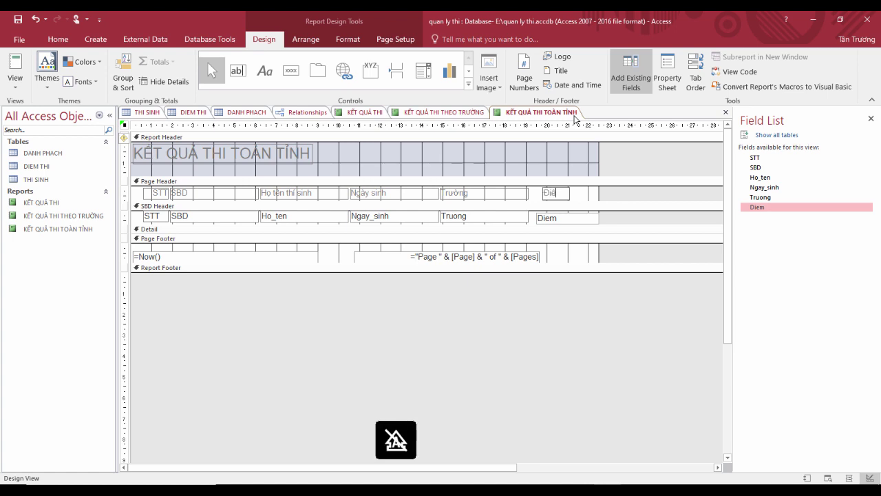
pyautogui.click(22, 71)
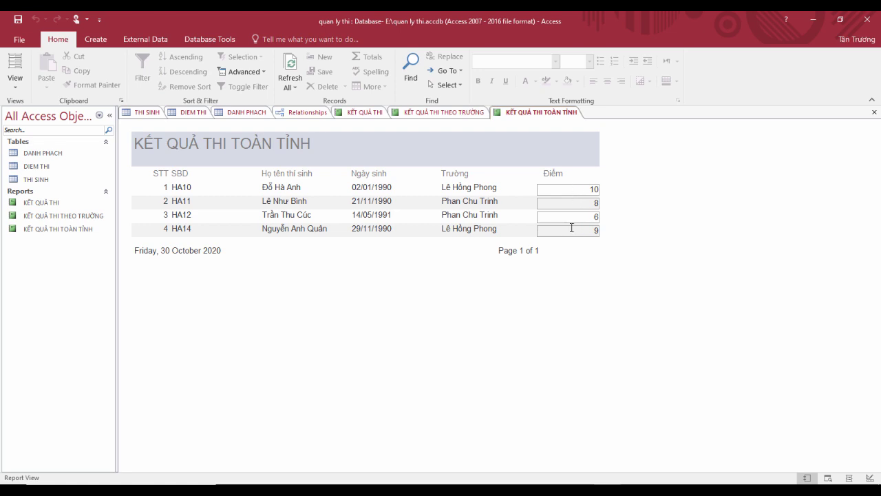
# Step: Set Group & Sort to group on Diem from largest to smallest, then view the report
pyautogui.click(22, 69)
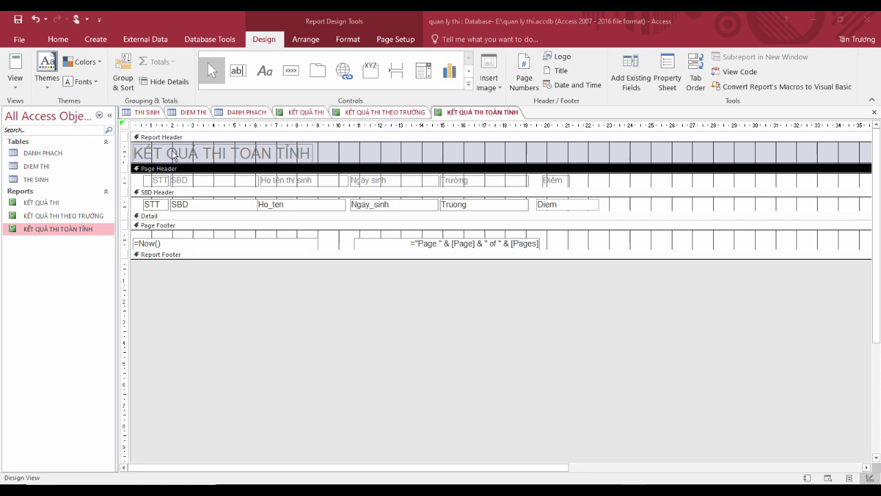
pyautogui.click(128, 89)
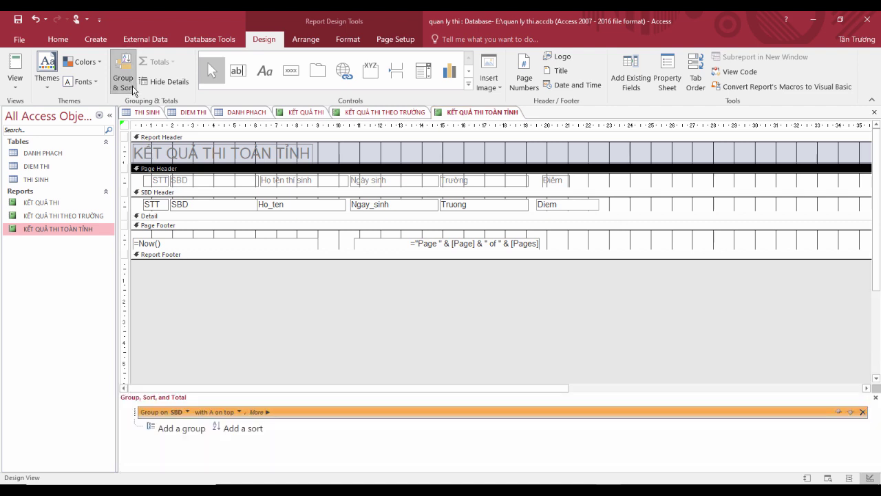
pyautogui.click(188, 412)
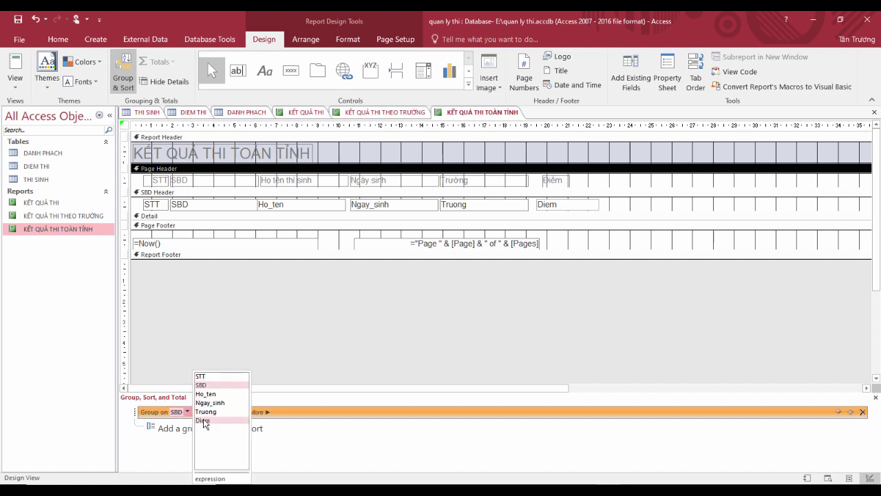
pyautogui.click(203, 421)
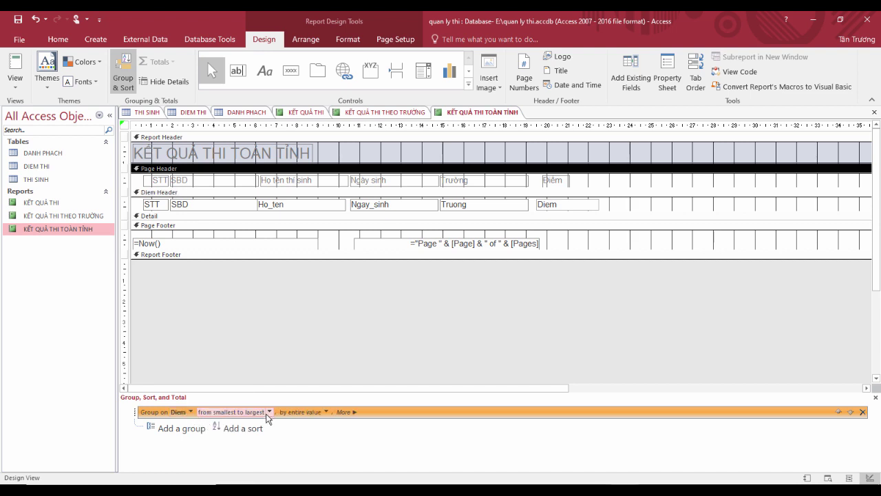
pyautogui.click(270, 411)
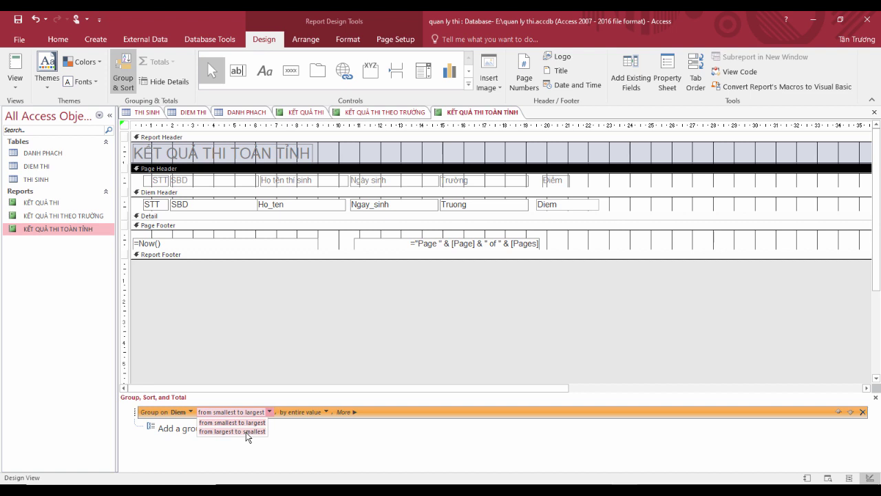
pyautogui.click(245, 432)
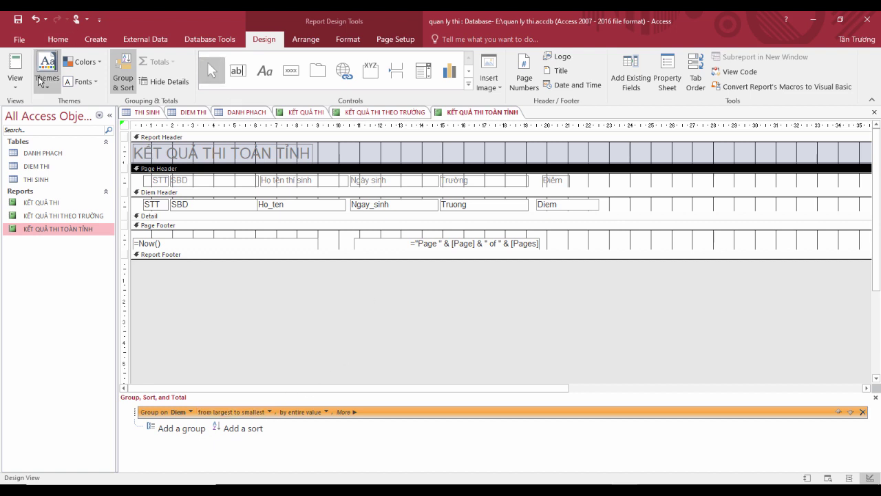
pyautogui.click(15, 66)
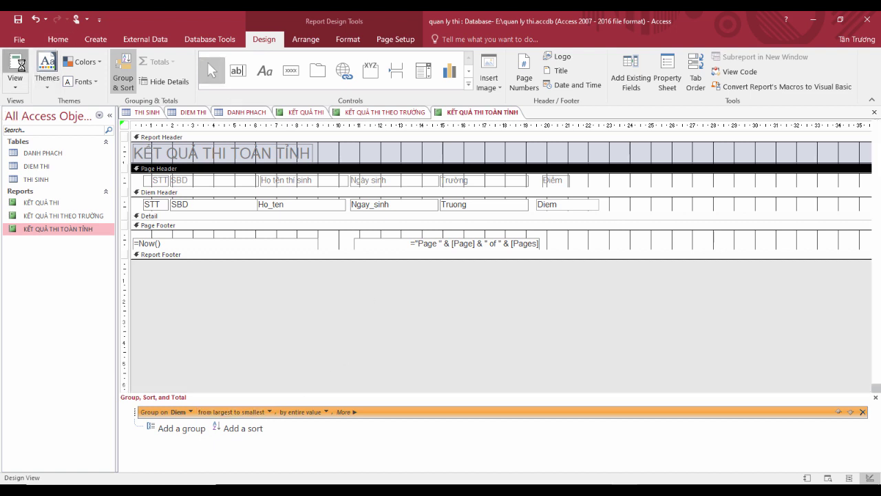